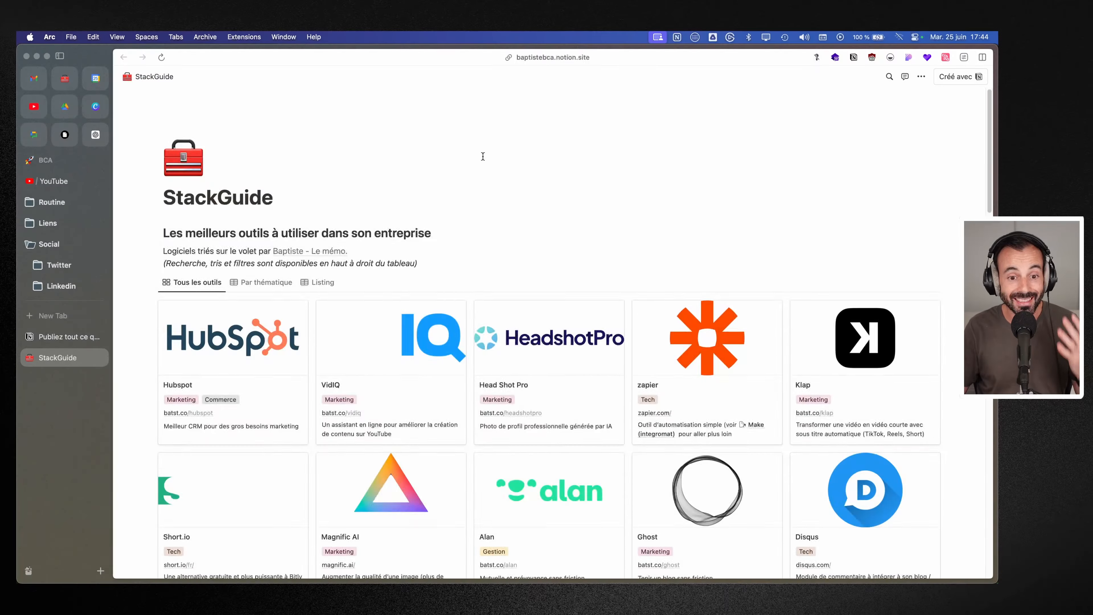
- Browse the tool gallery on the published StackGuide page and check its web address
scroll(477, 233, "down", 8)
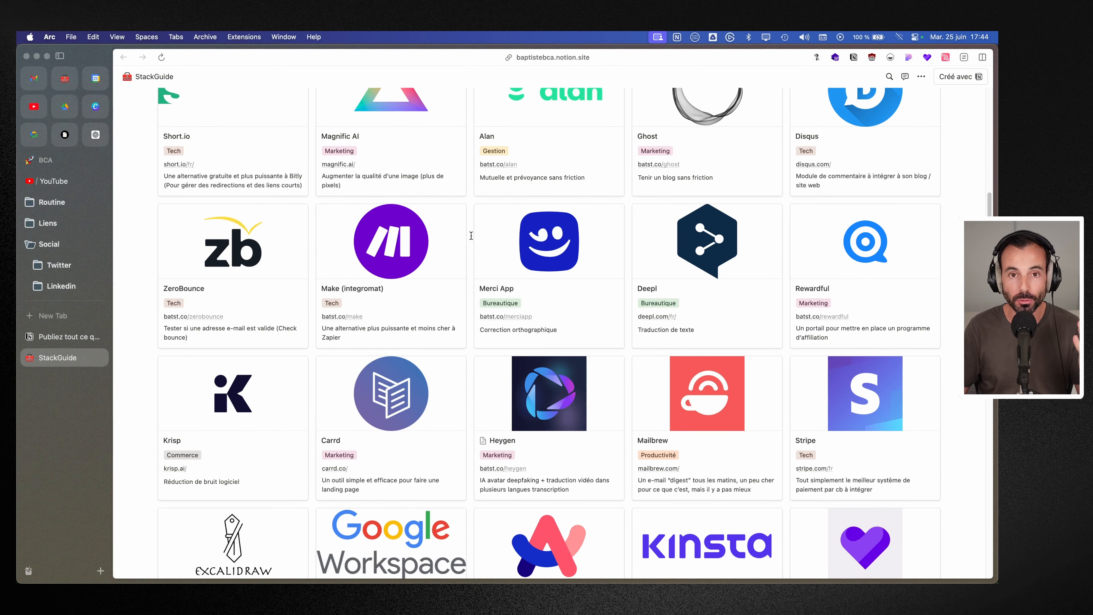
scroll(469, 235, "up", 8)
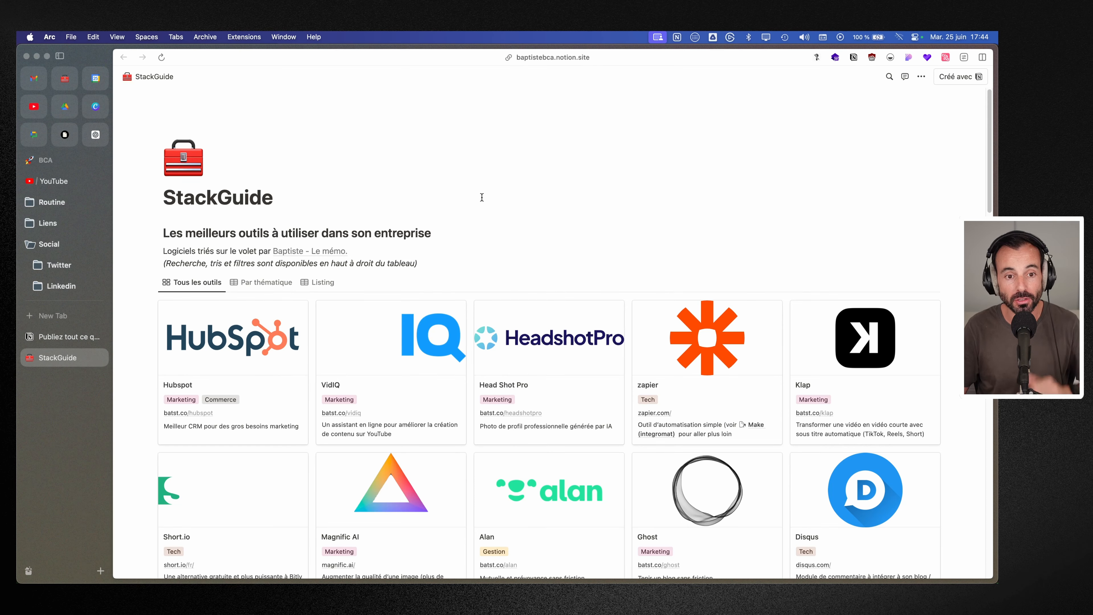
scroll(485, 198, "down", 10)
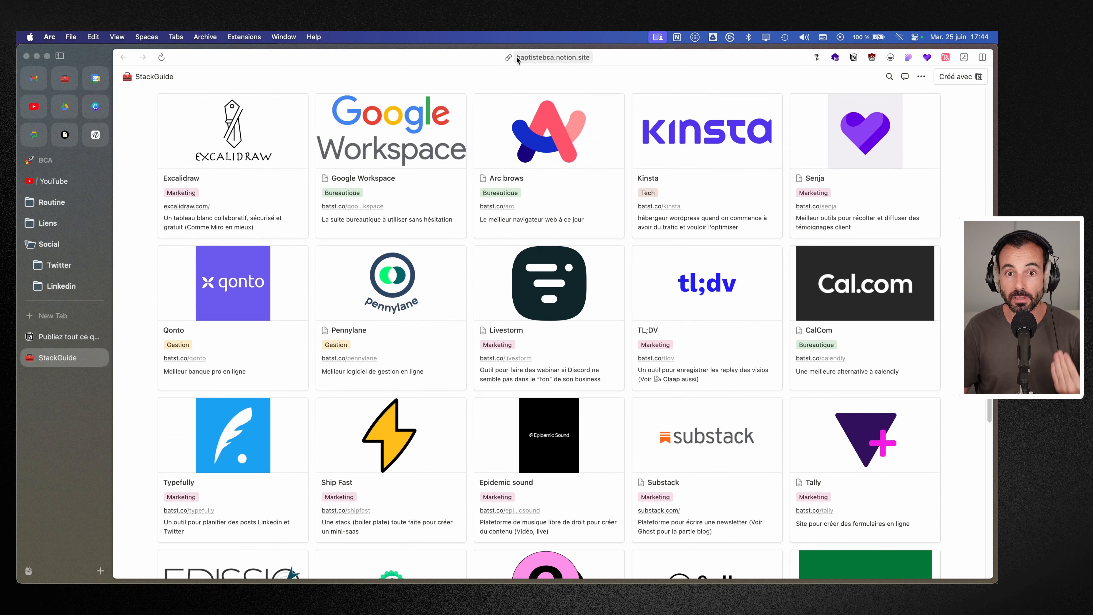
left_click(508, 60)
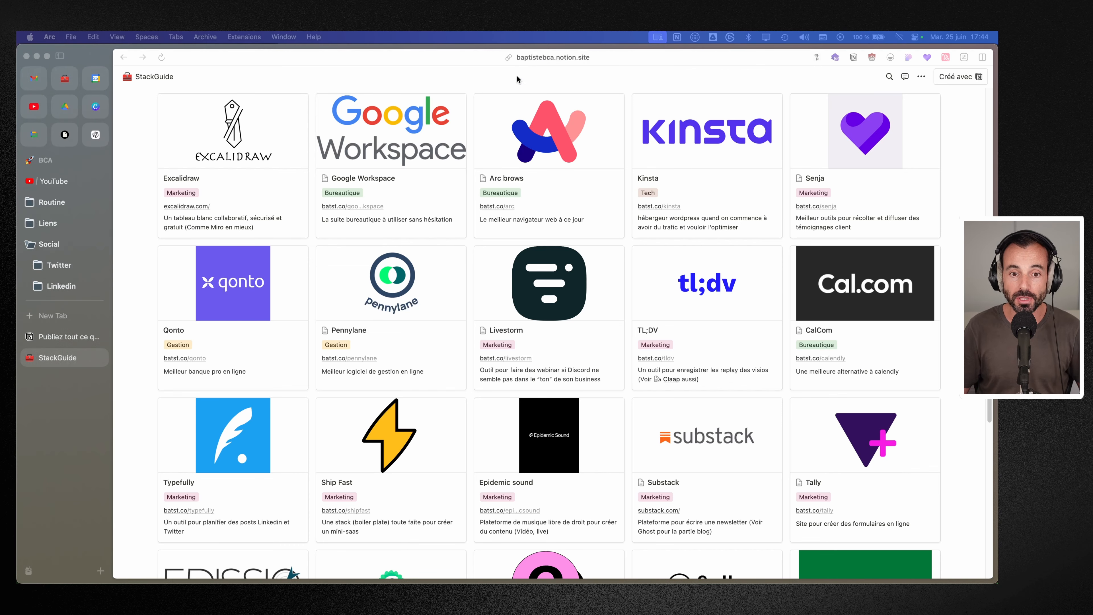
- Switch to Notion and view the domains offered in the StackGuide page's publishing settings
key("super+Tab")
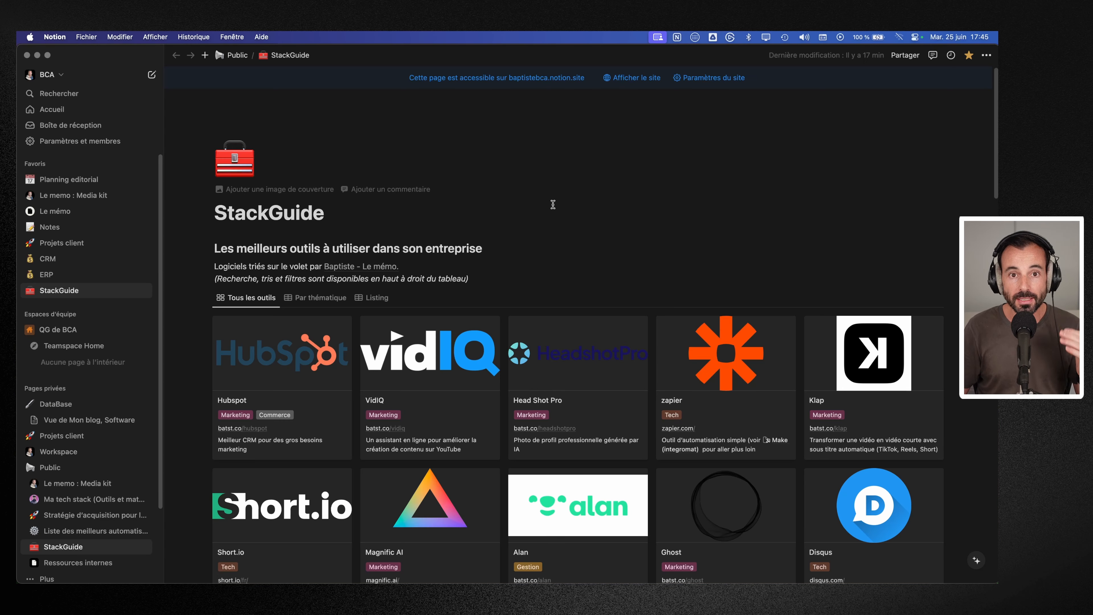
left_click(895, 59)
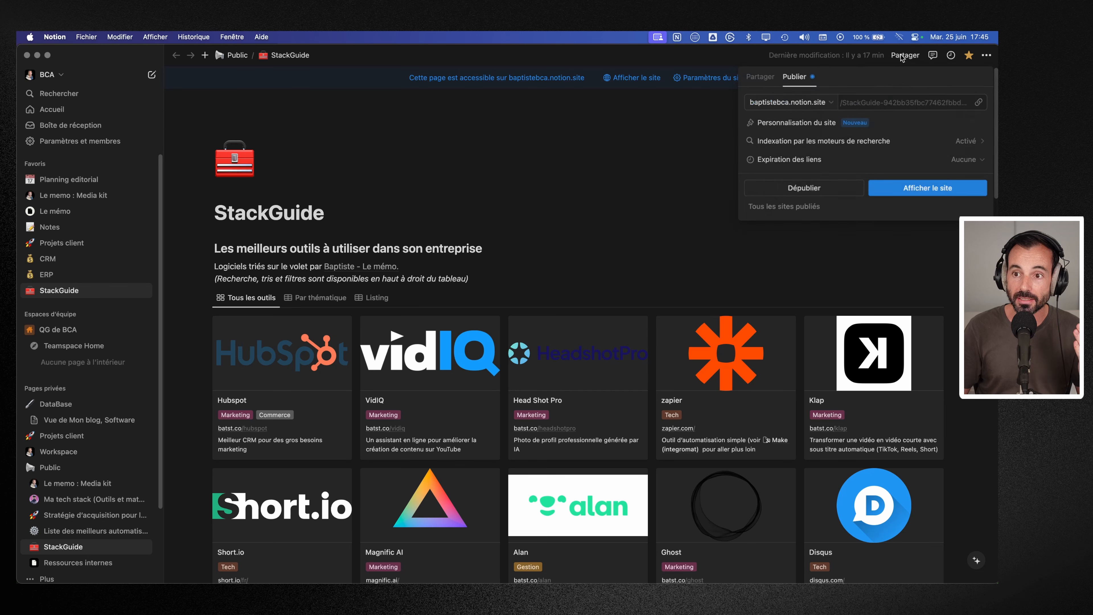
left_click(816, 103)
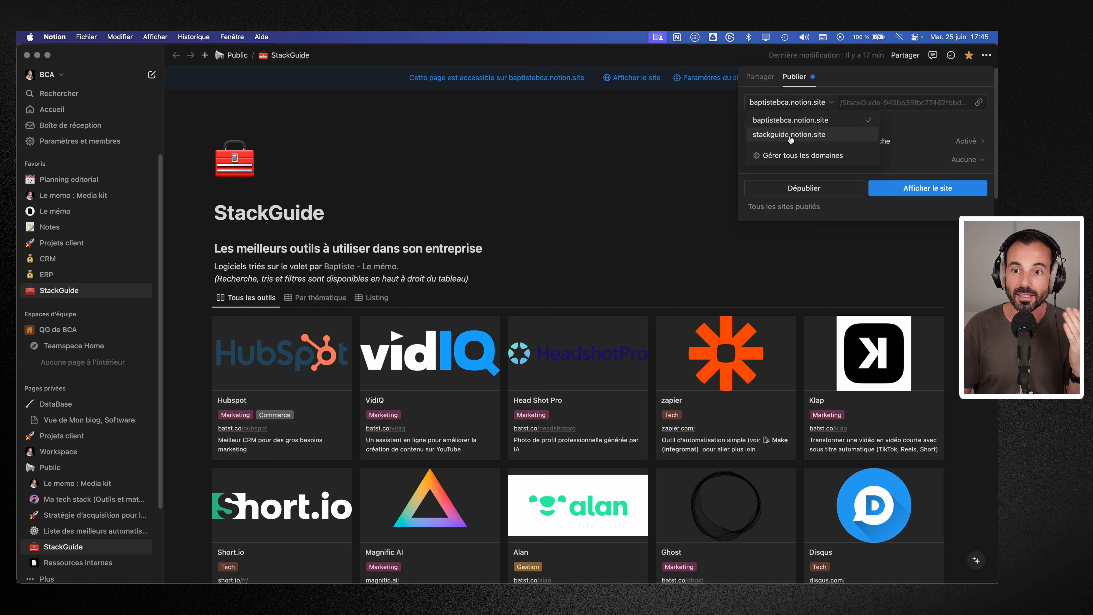
left_click(666, 155)
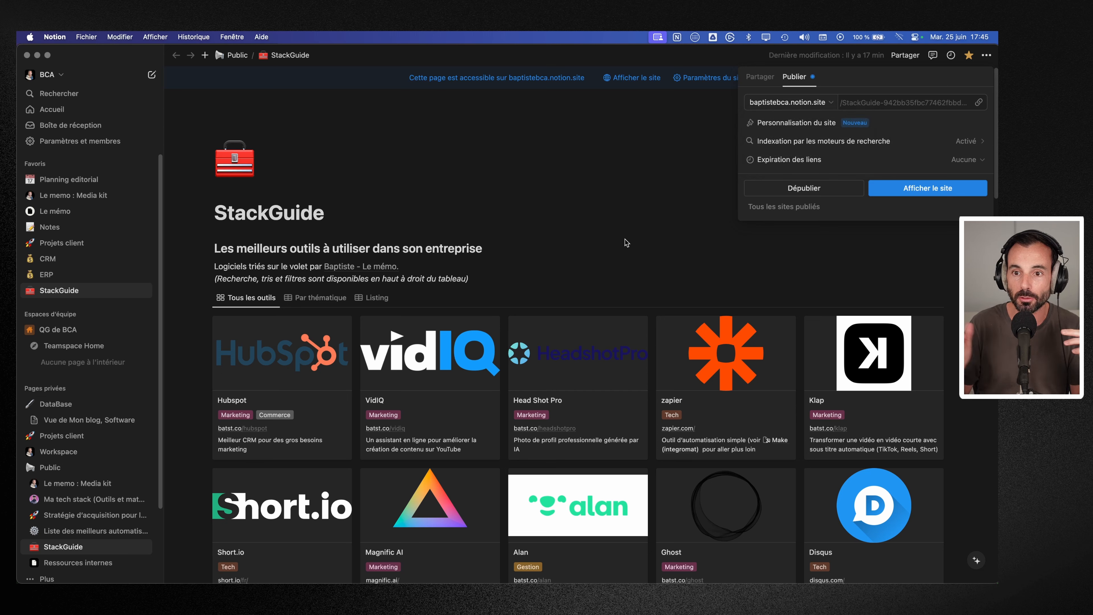
- Review the workspace's domains and published sites in the domain management settings
left_click(811, 104)
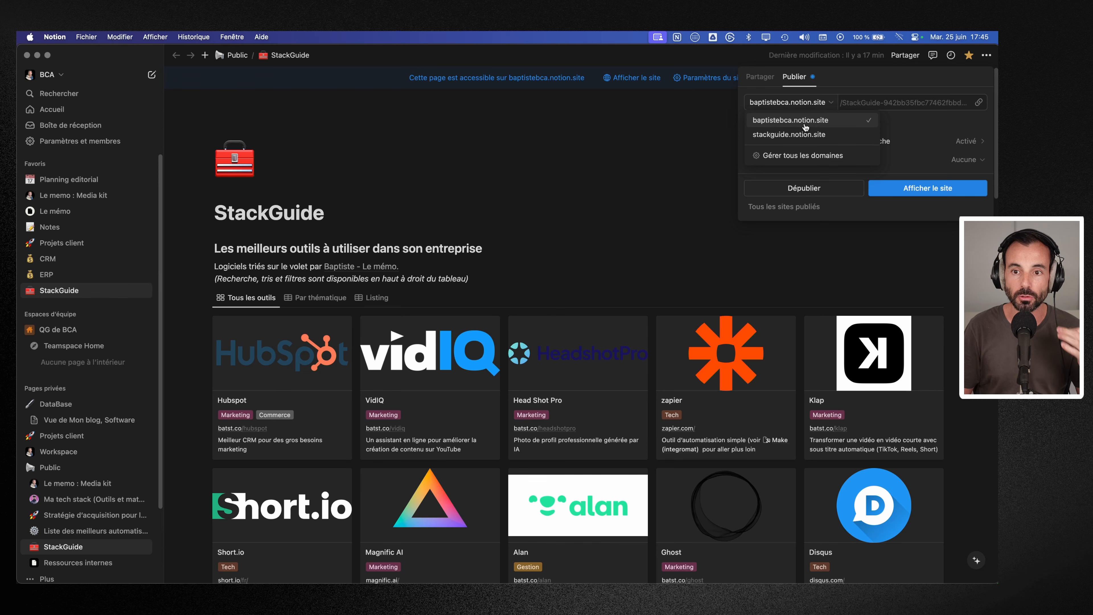
left_click(794, 156)
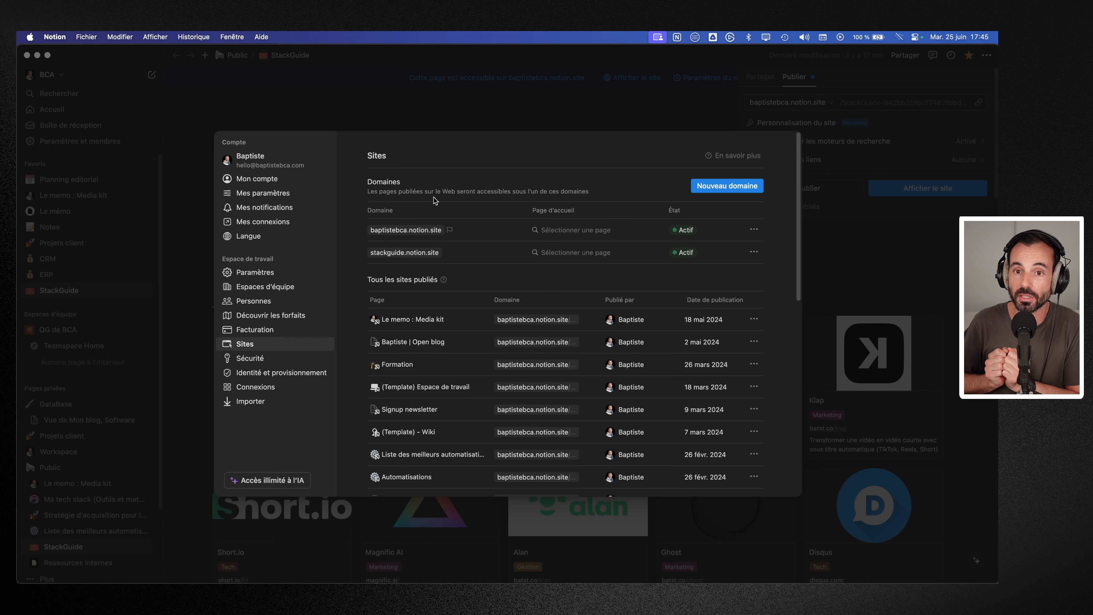
left_click_drag(377, 236, 400, 239)
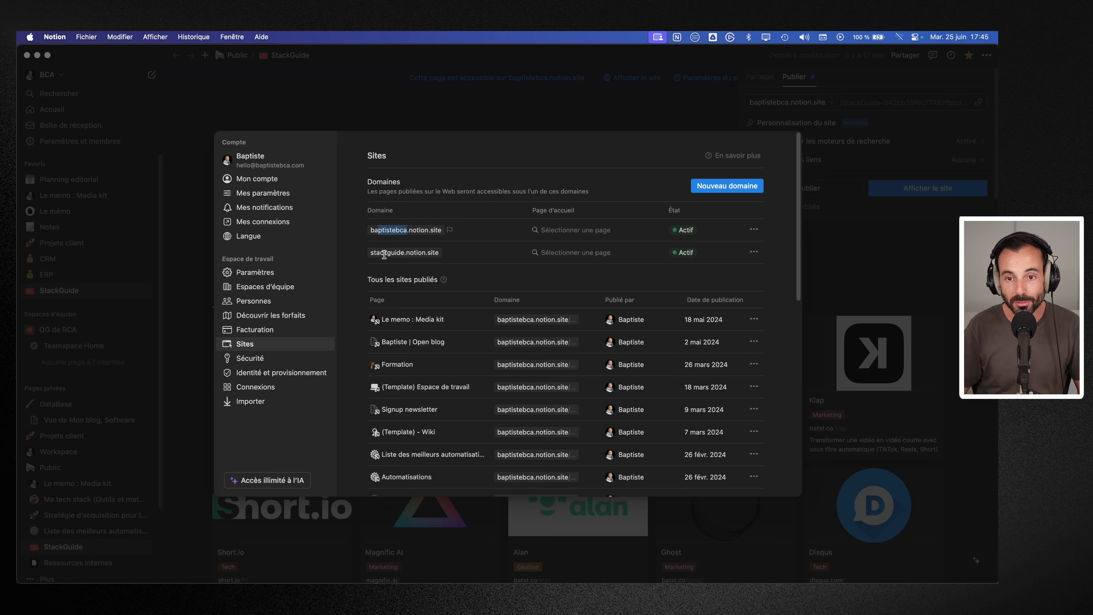
key("Escape")
- Examine the domain types offered for a new domain and leave the settings without creating one
left_click(796, 102)
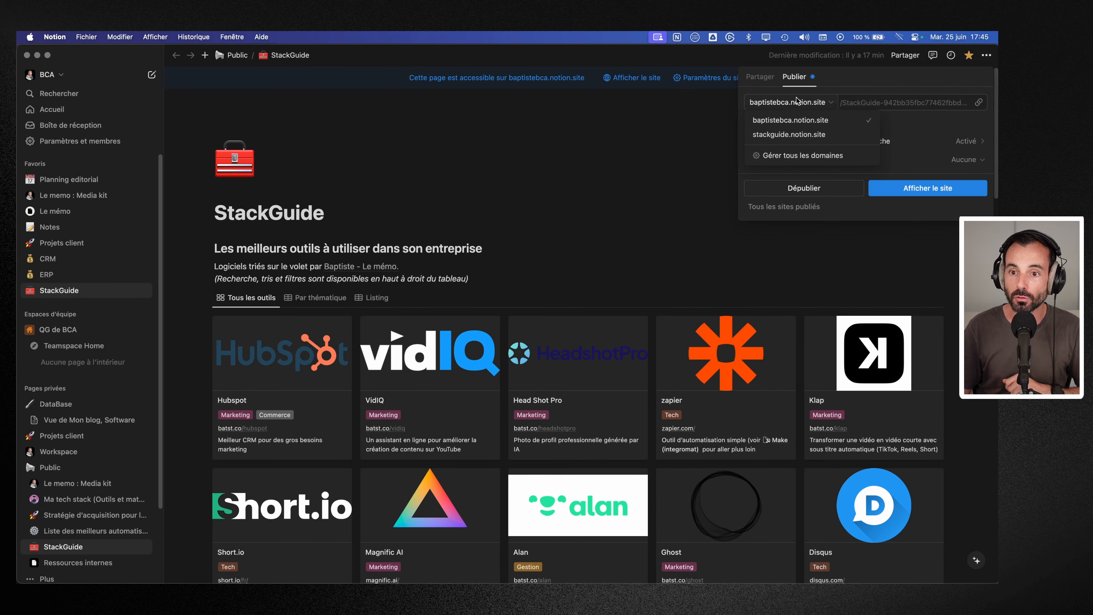
left_click(789, 155)
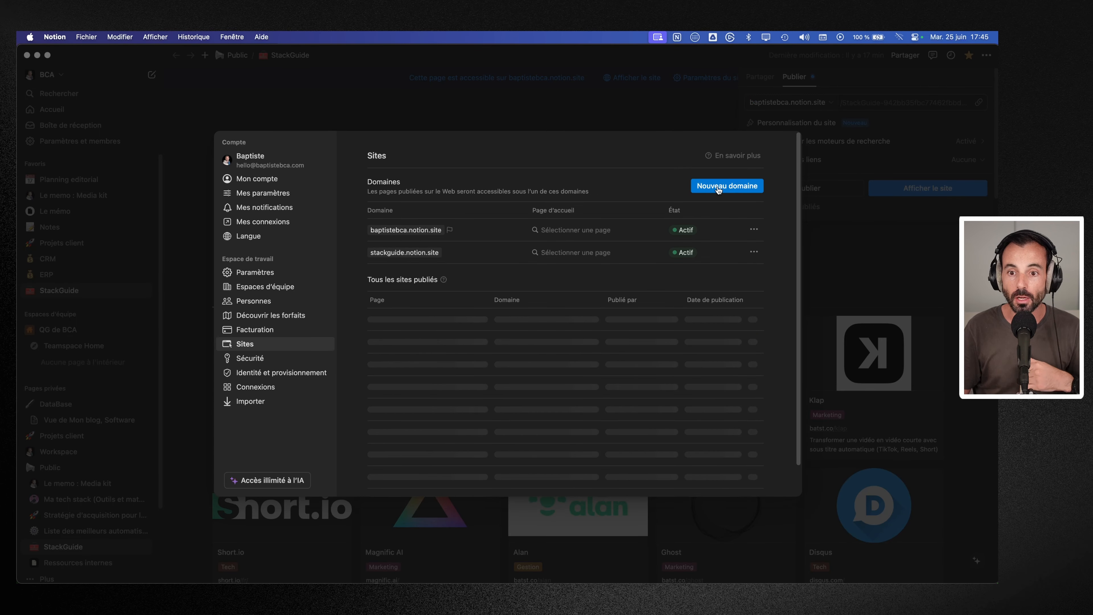
left_click(717, 190)
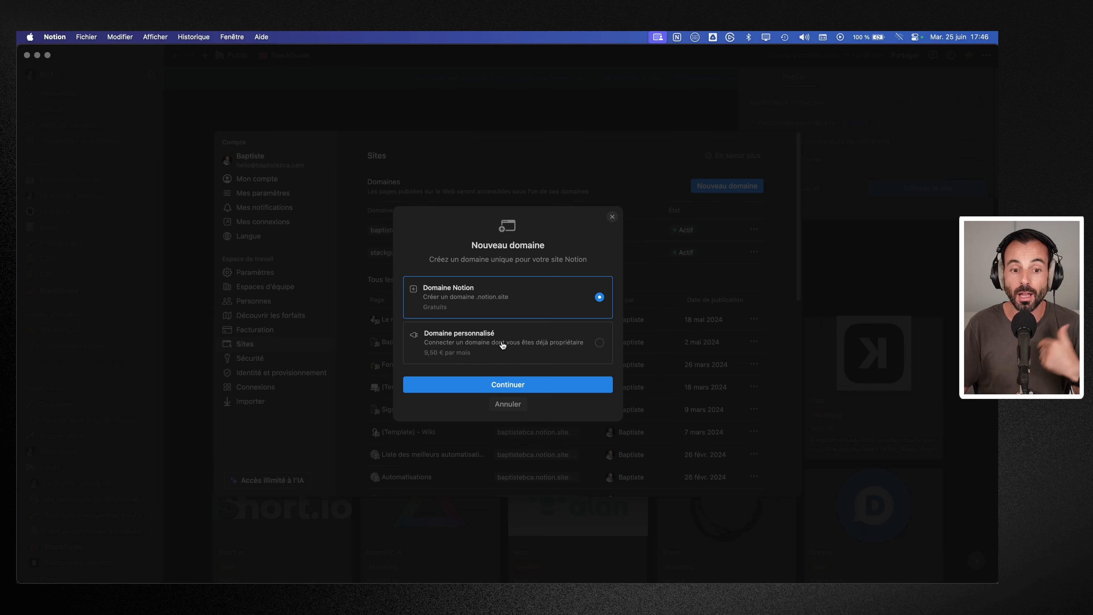
key("Escape")
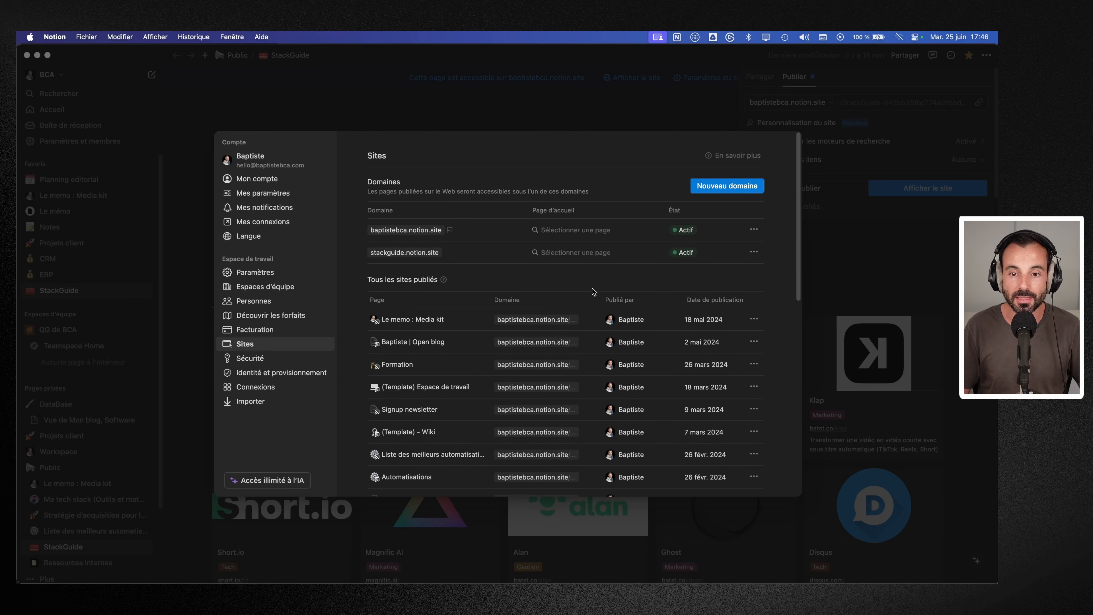
left_click(701, 130)
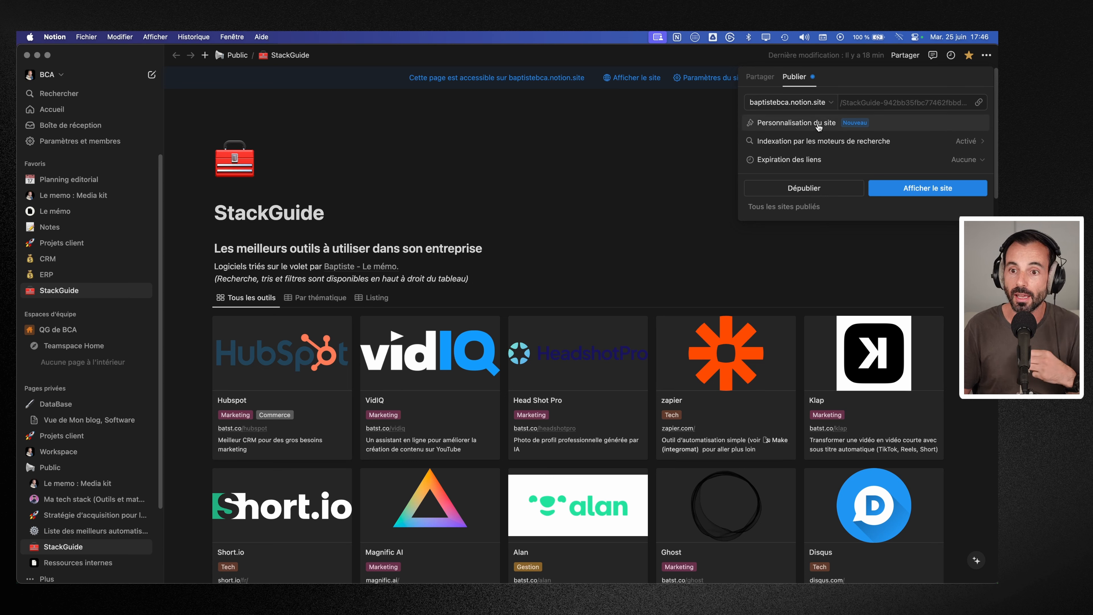
left_click(821, 104)
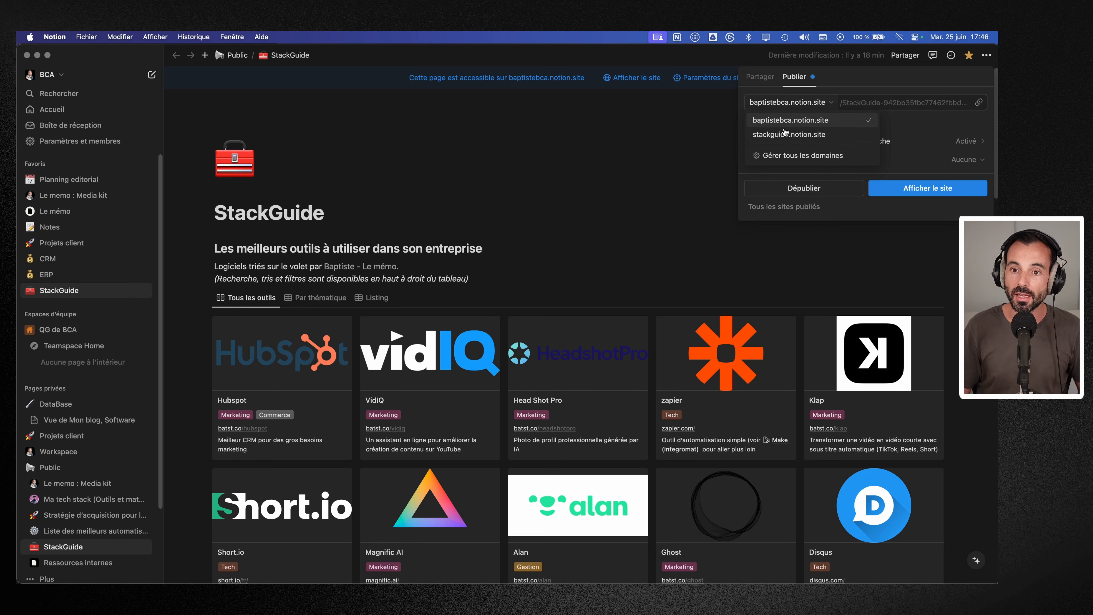
left_click(680, 146)
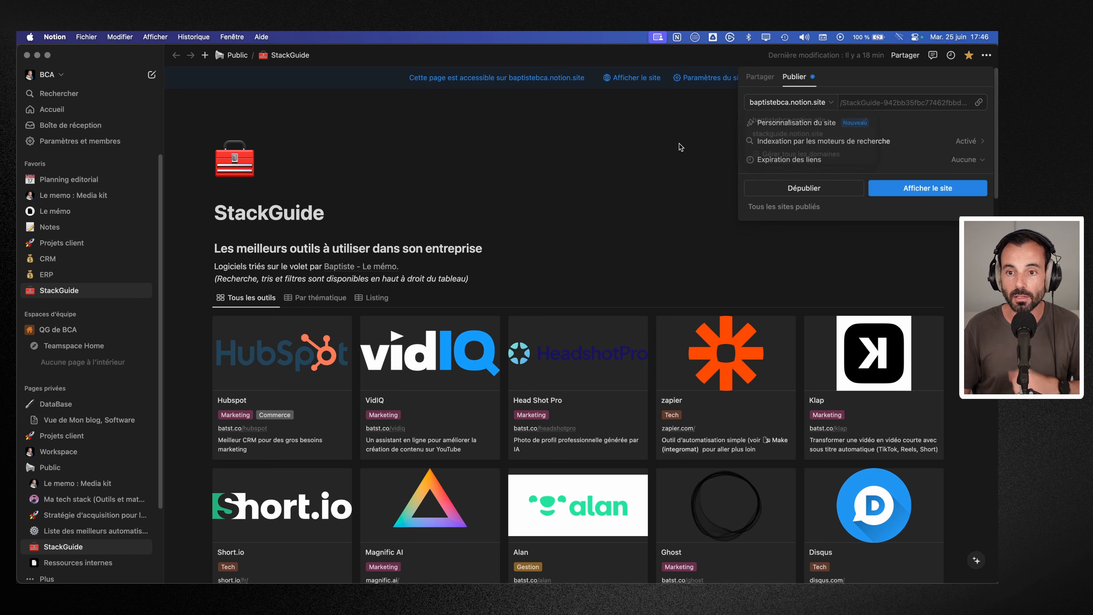
key("super+Tab")
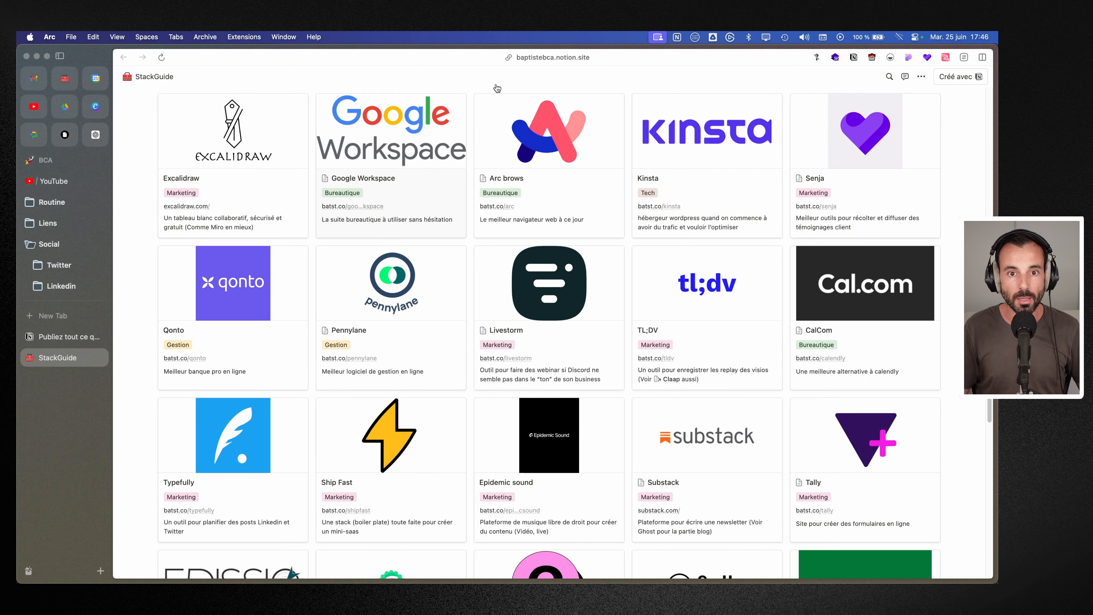
key("super+Tab")
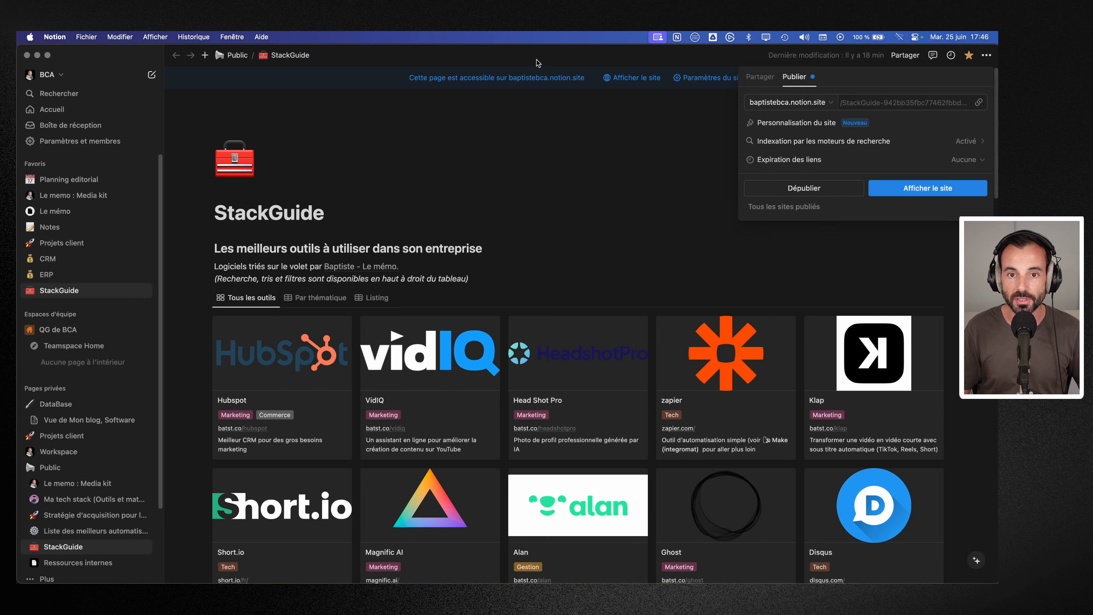
- Change the published StackGuide page's domain to stackguide.notion.site
left_click(799, 103)
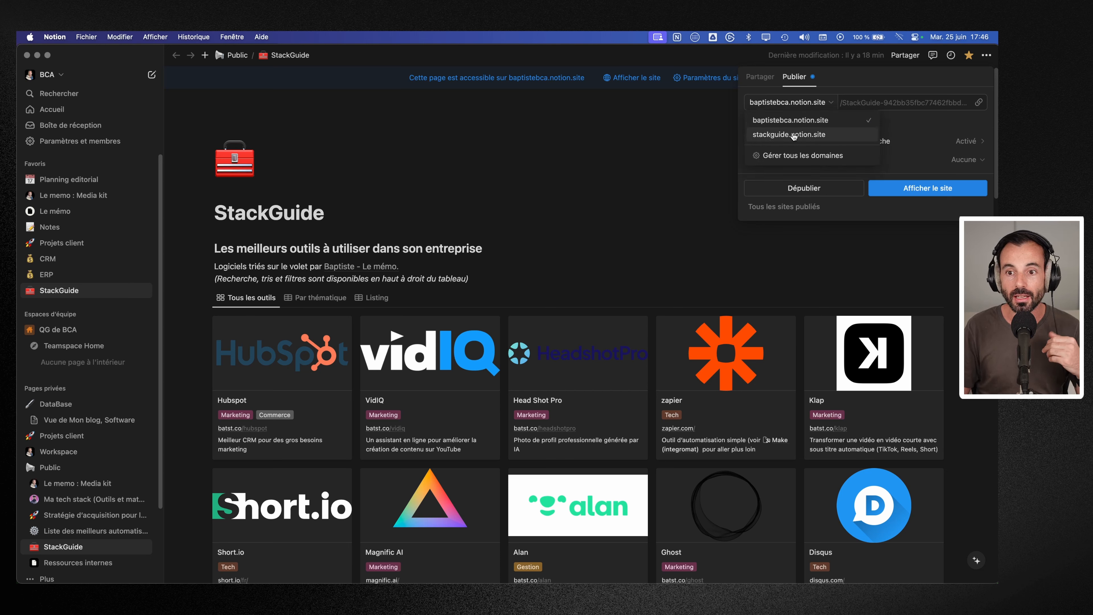
left_click(794, 136)
left_click(574, 255)
- Switch to Arc and reload the StackGuide page at its original address
key("super+Tab")
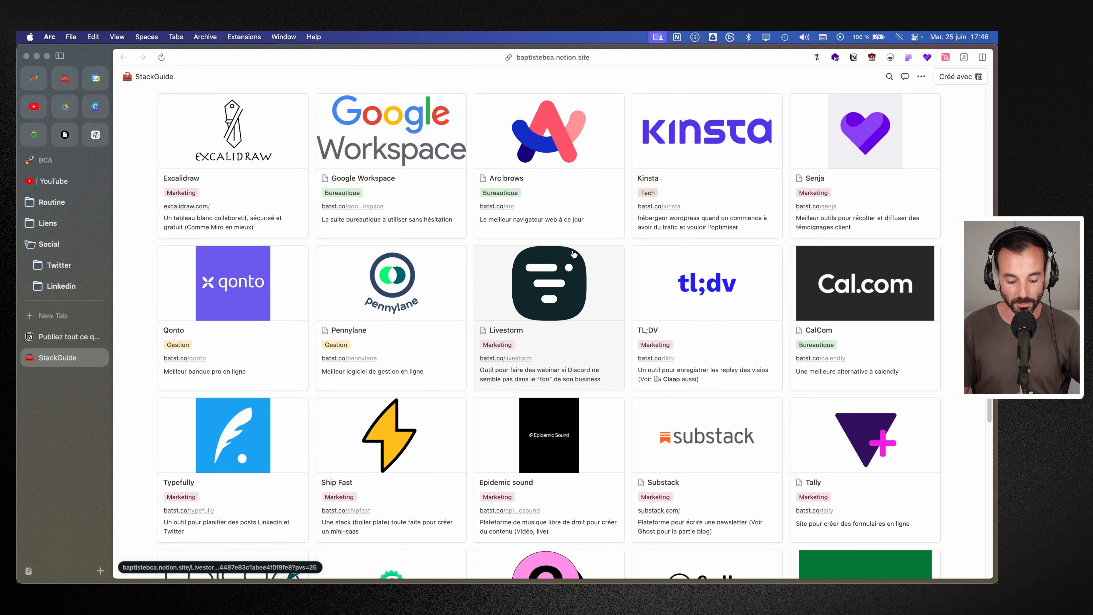
key("super+r")
left_click(564, 358)
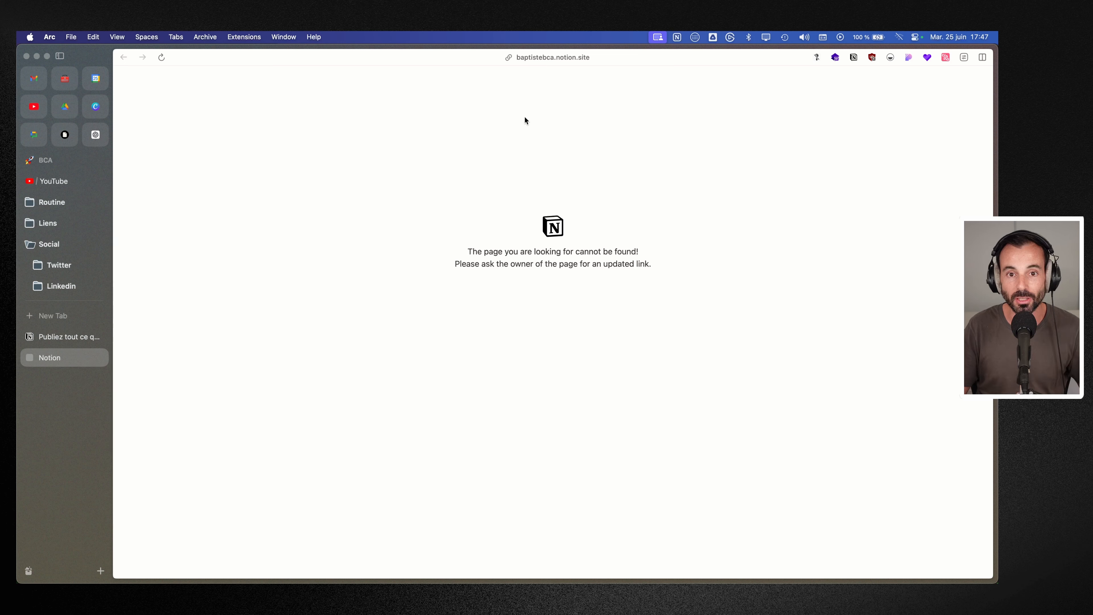
- Load the StackGuide page under the stackguide subdomain of notion.site and return to the original address
left_click(545, 57)
double_click(383, 244)
left_click_drag(416, 244, 368, 245)
type("stackguide")
key("Return")
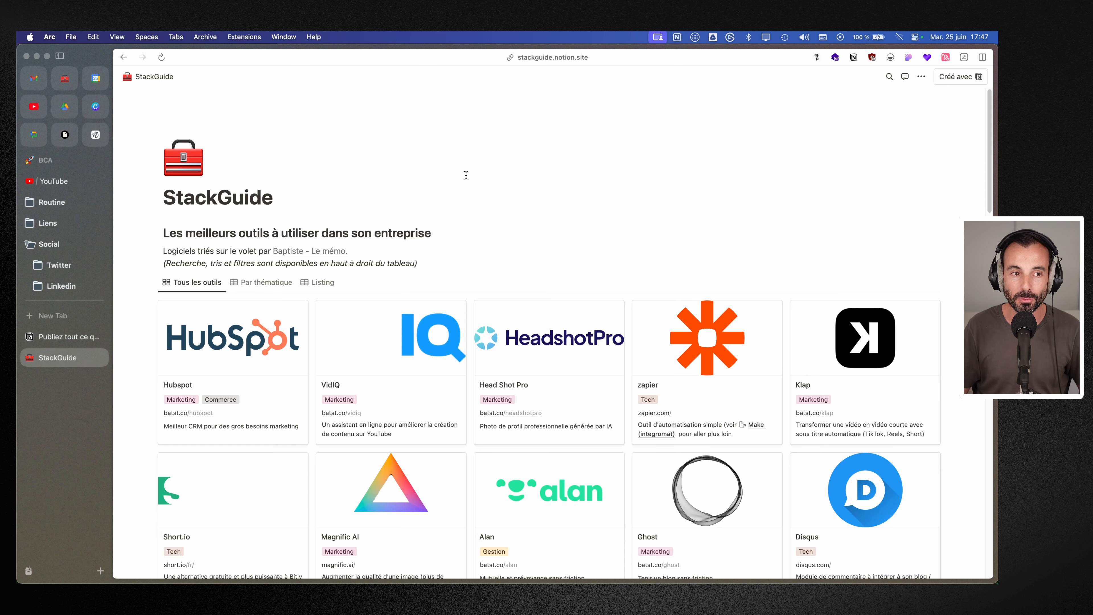
left_click(123, 59)
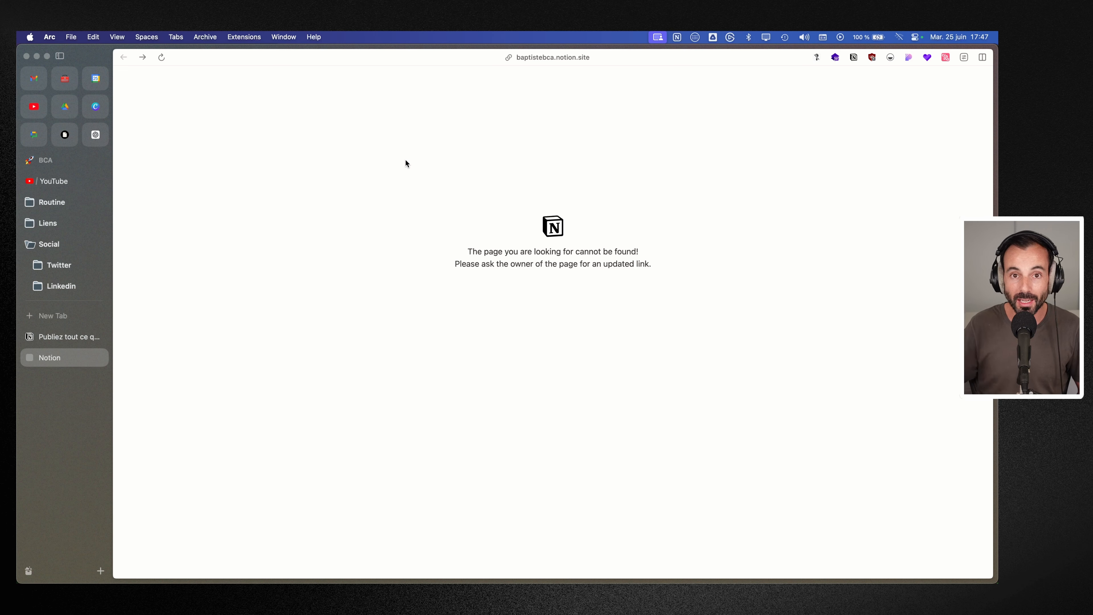
- Switch to Notion and set the StackGuide site's domain back to the original notion.site address
key("super+Tab")
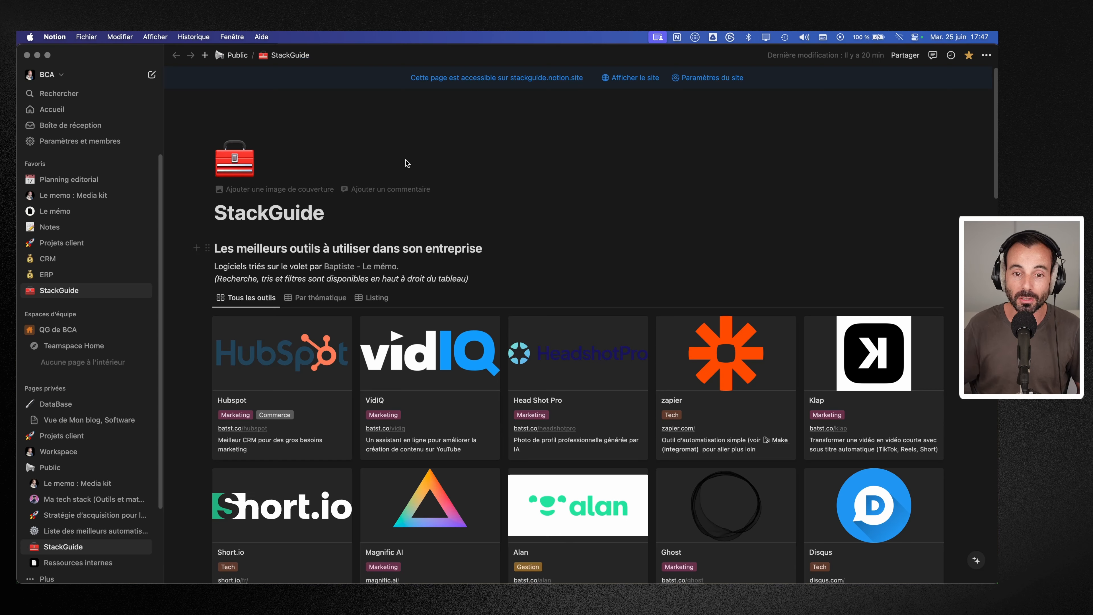
left_click(709, 77)
left_click(789, 102)
left_click(789, 120)
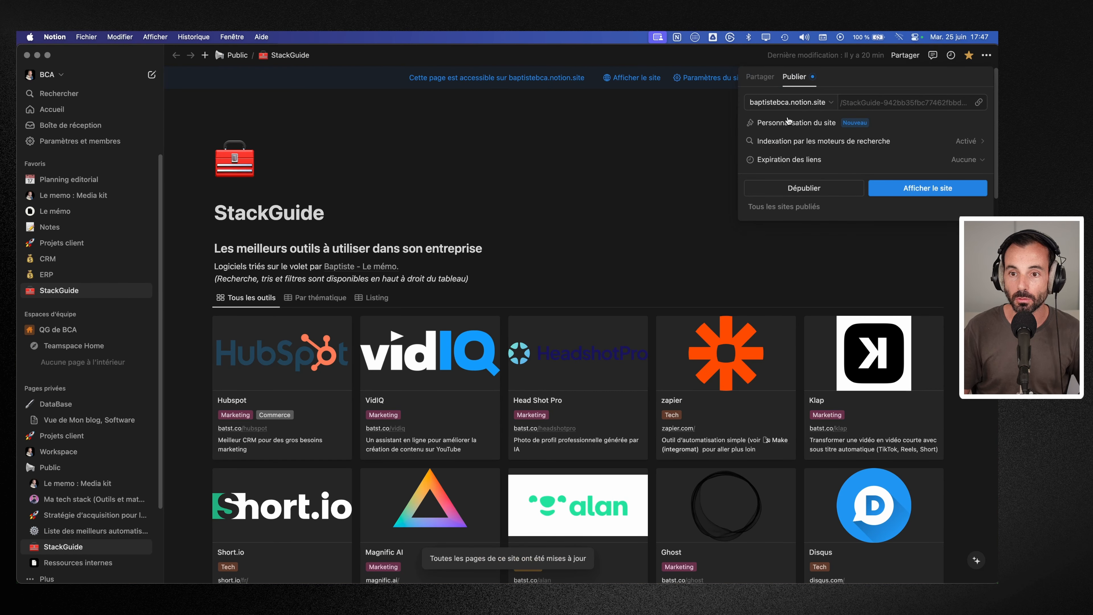
key("Escape")
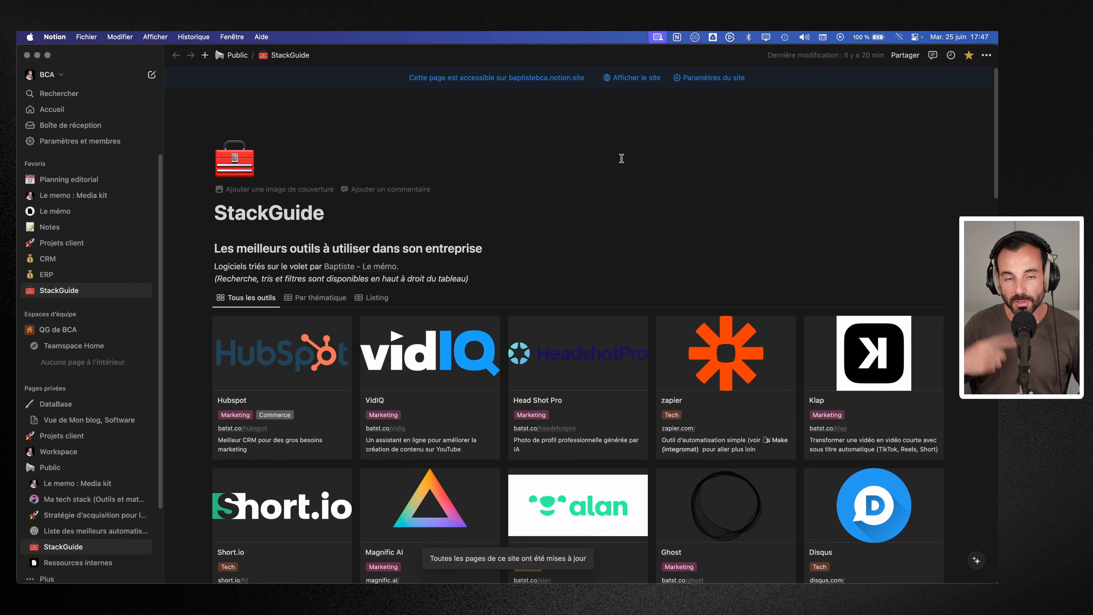
- Switch to Arc and reload the published page to check the restored address
key("super+Tab")
key("super+r")
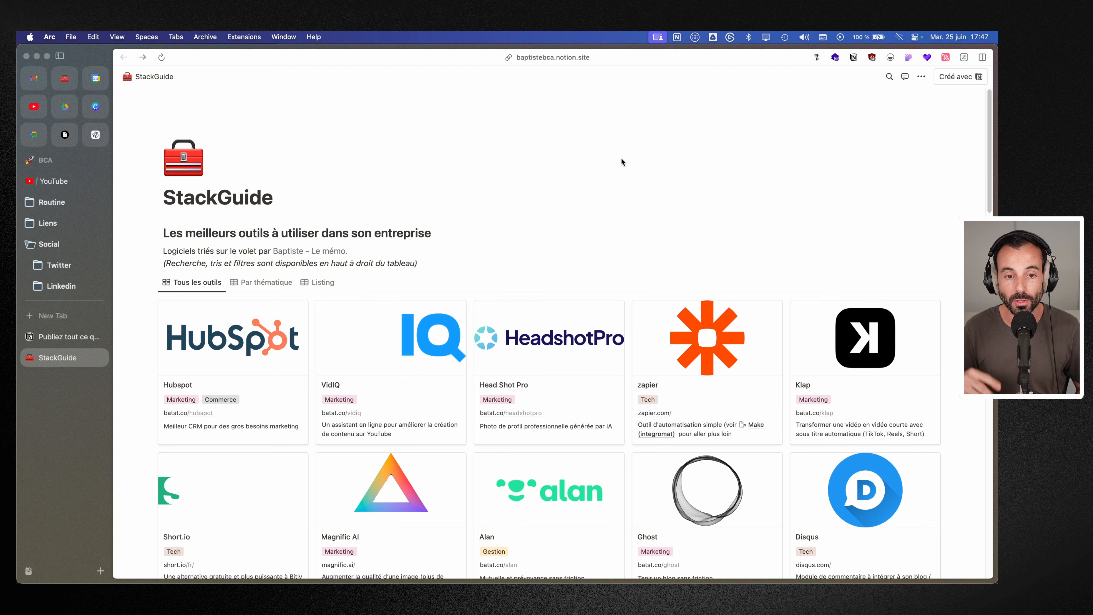
- Switch to Notion, open the StackGuide site's customization settings and set the theme to Système
key("super+Tab")
left_click(700, 78)
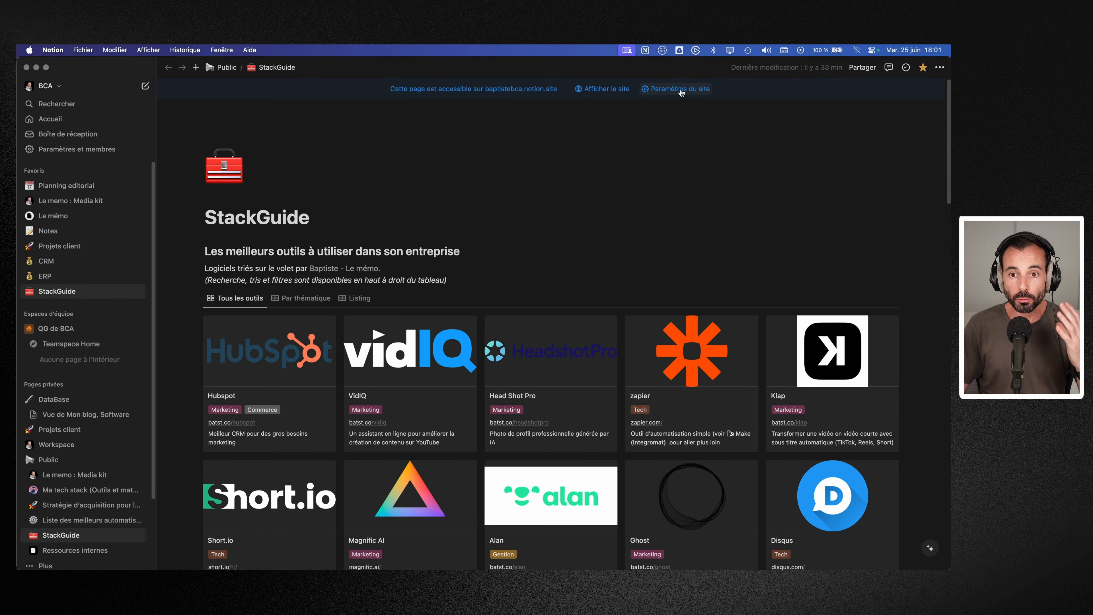
left_click(708, 79)
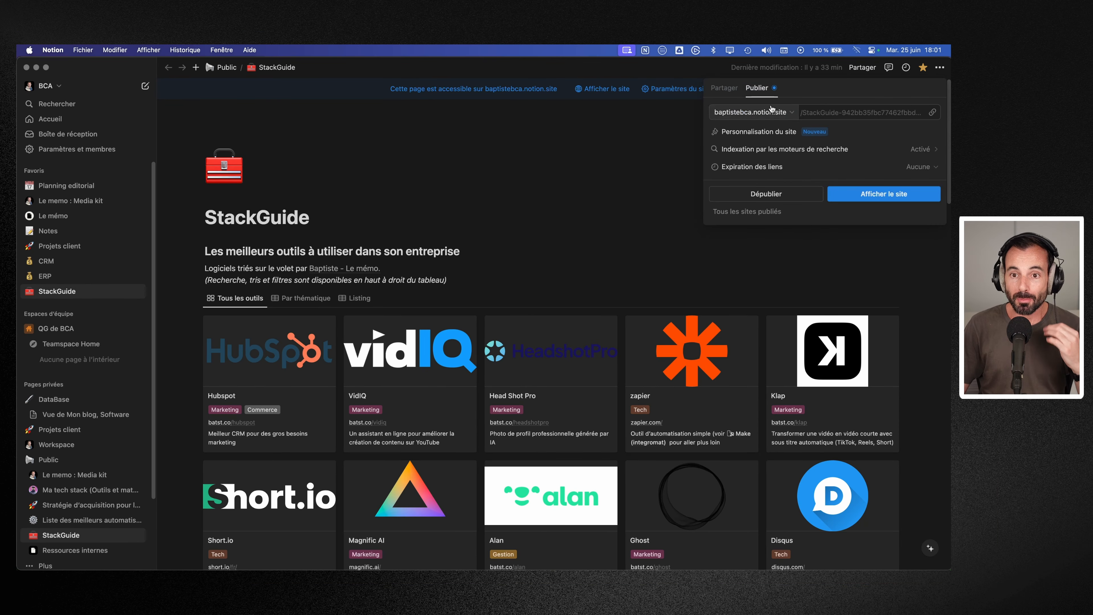
left_click(802, 135)
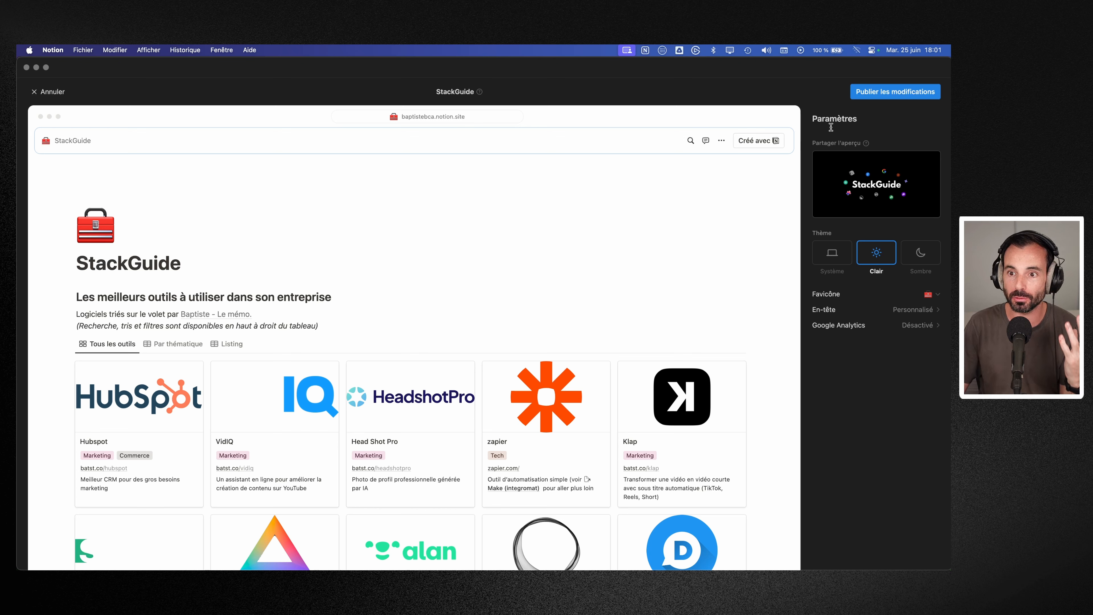
mouse_move(858, 142)
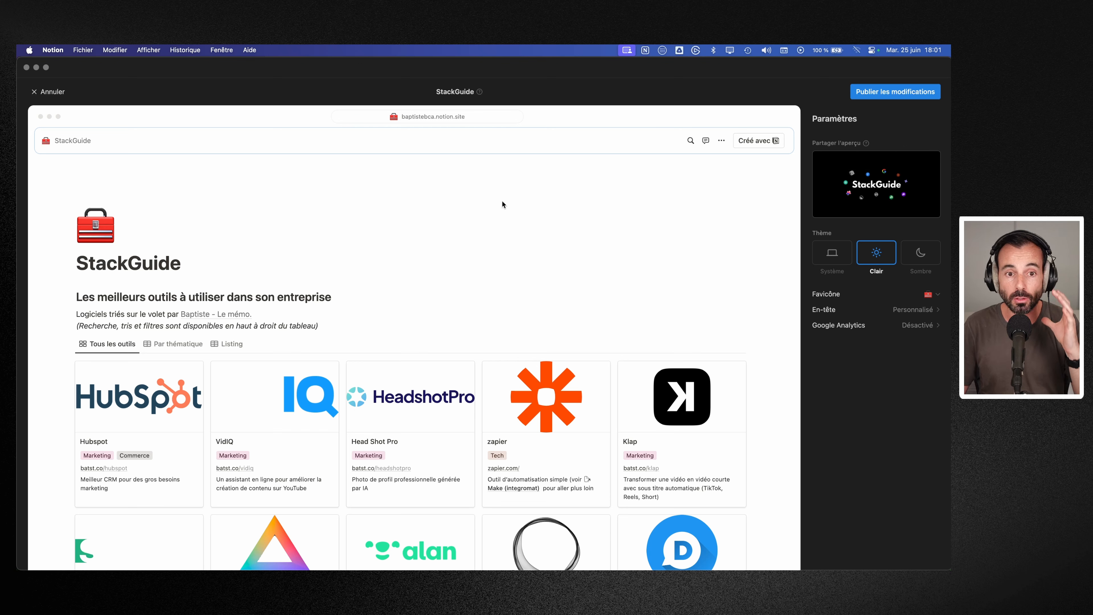
mouse_move(843, 162)
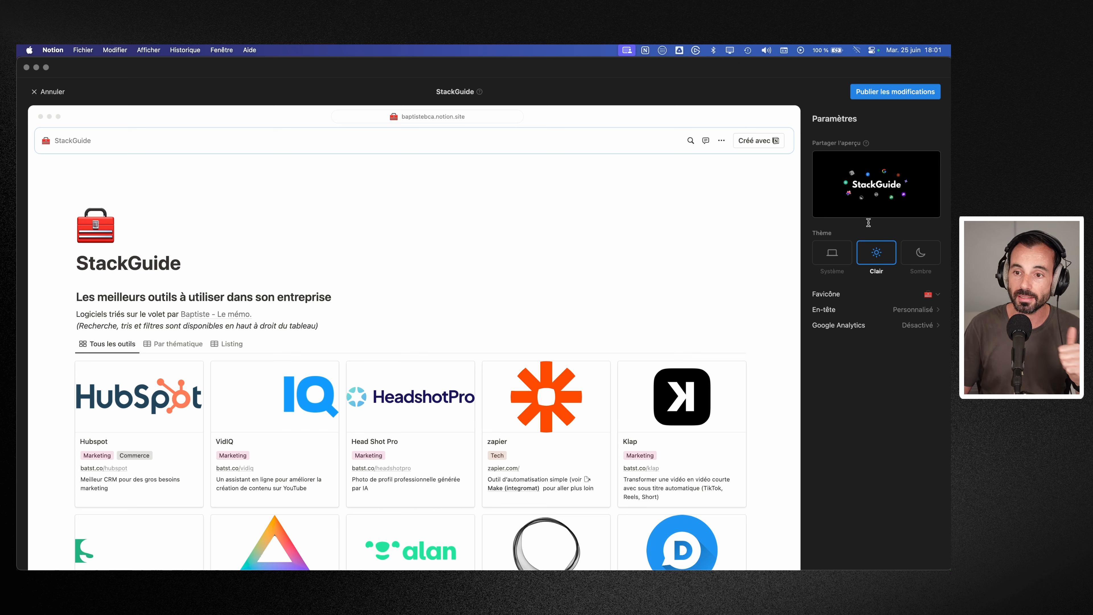
left_click(831, 255)
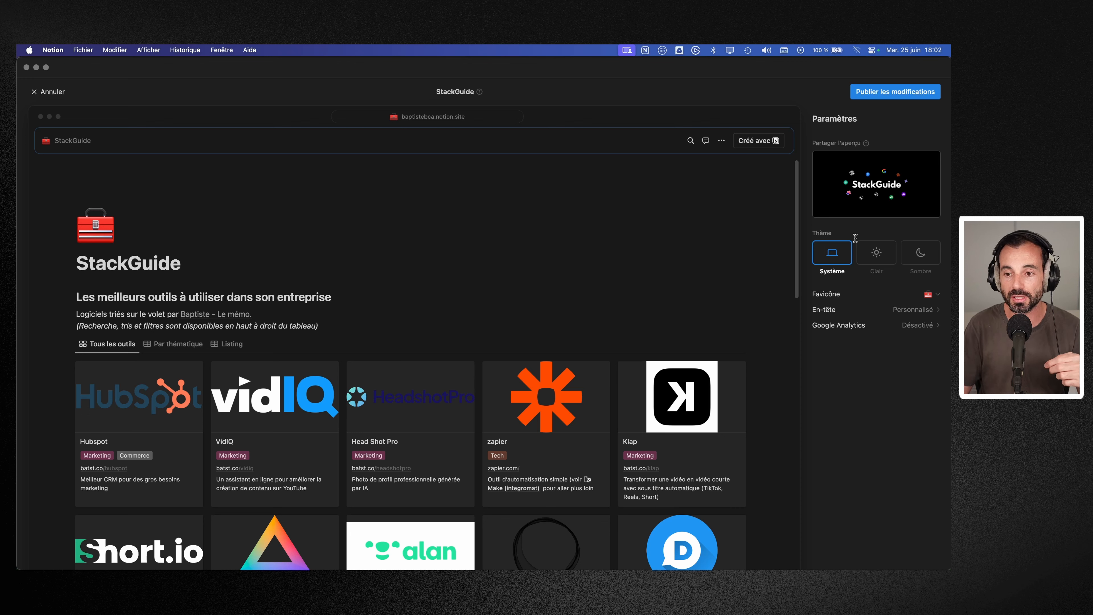
- Preview the Clair and Sombre themes for the site, return to Clair, and leave customization without publishing
left_click(874, 252)
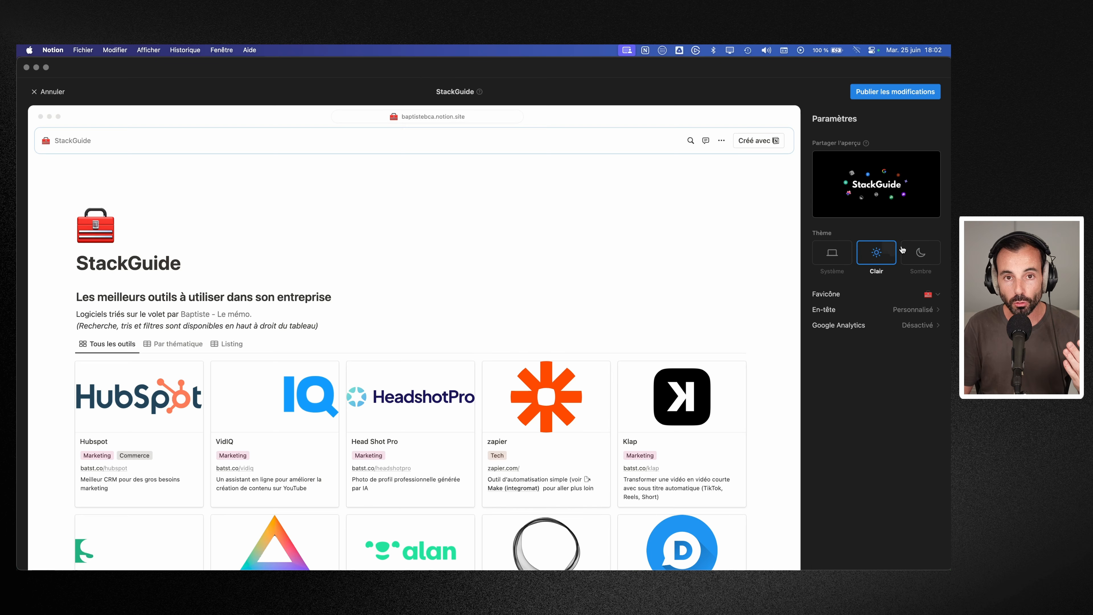
left_click(931, 254)
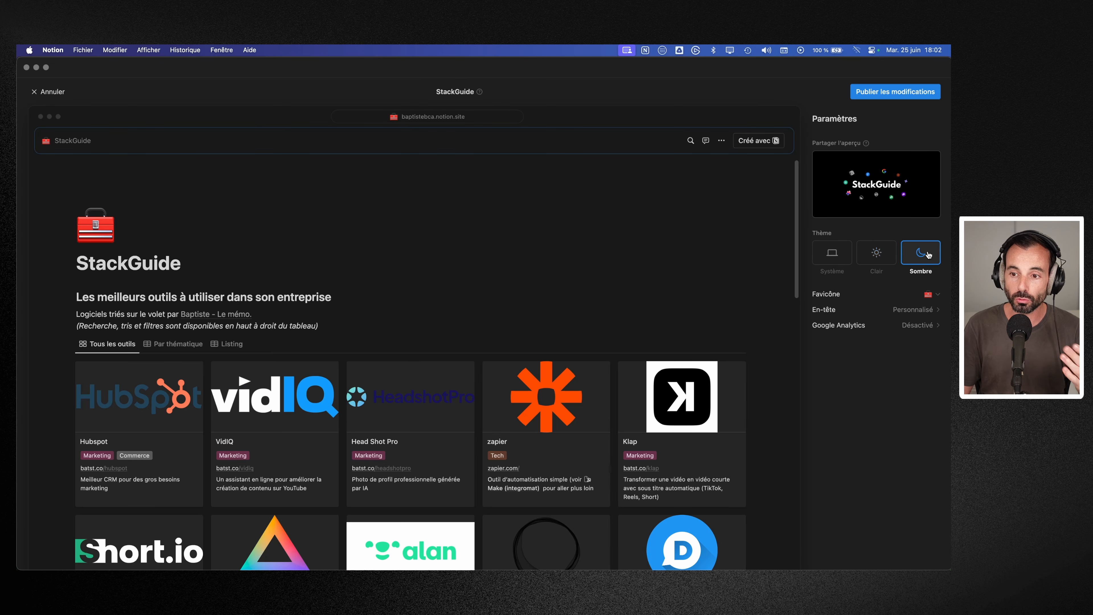
left_click(874, 259)
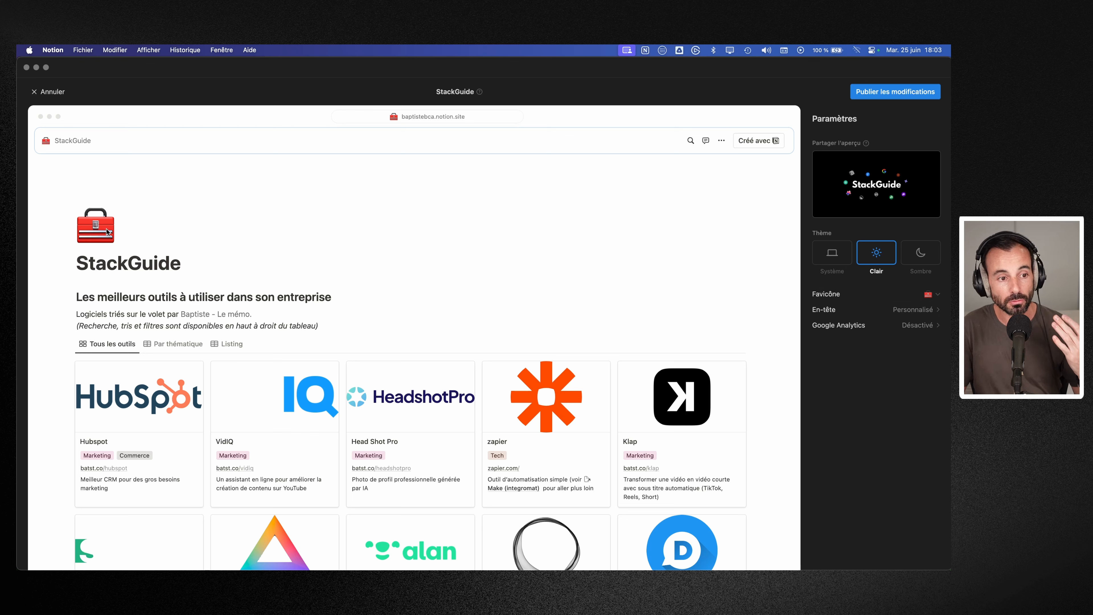
left_click(49, 93)
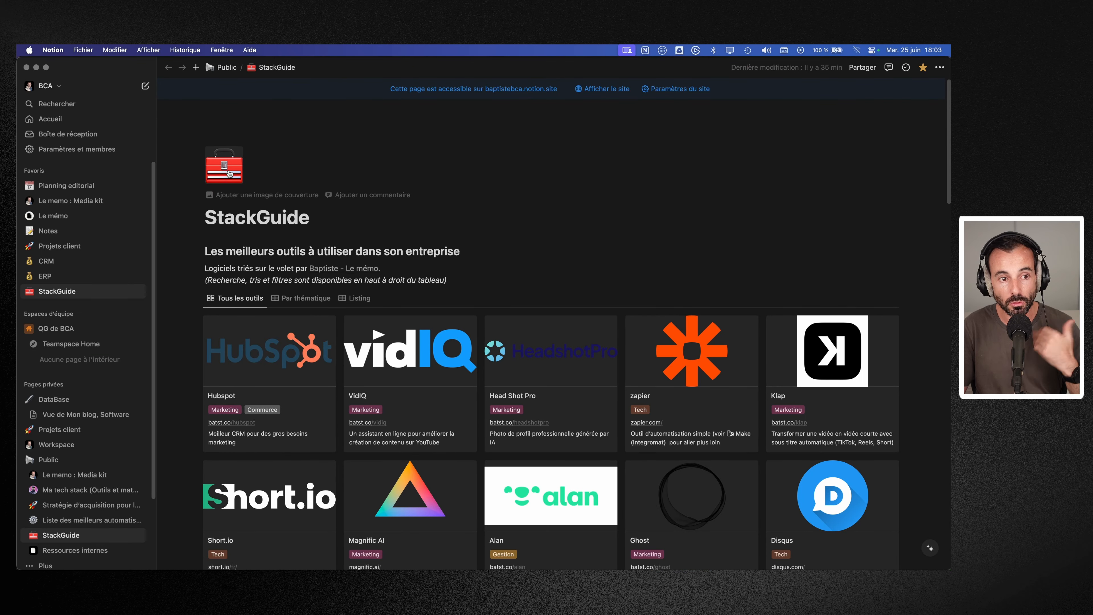
- Reopen the StackGuide site's customization settings and look at the favicon options
left_click(676, 89)
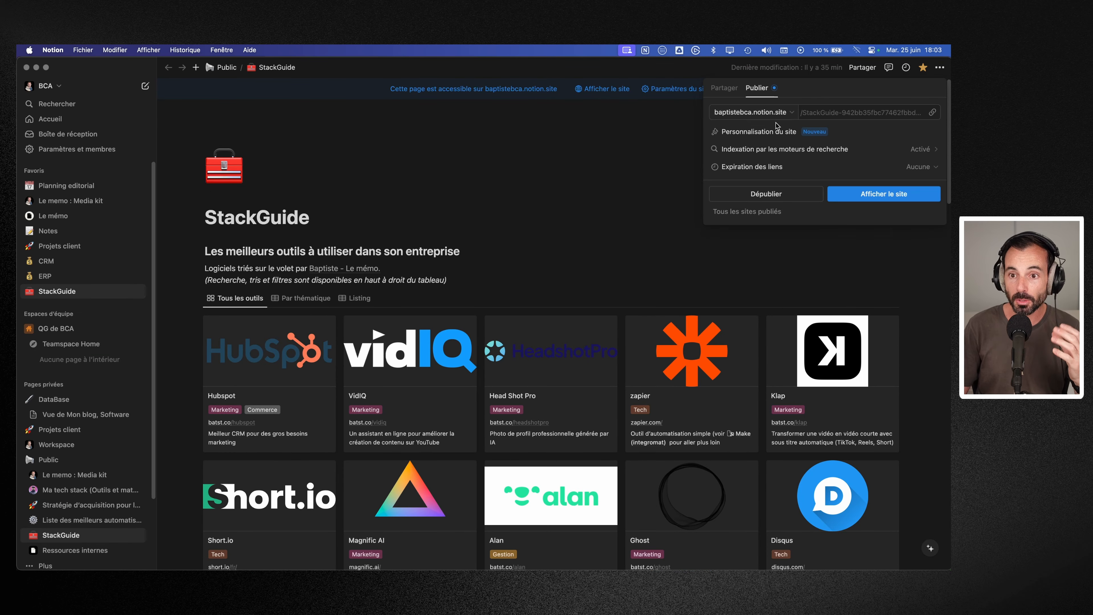
left_click(785, 133)
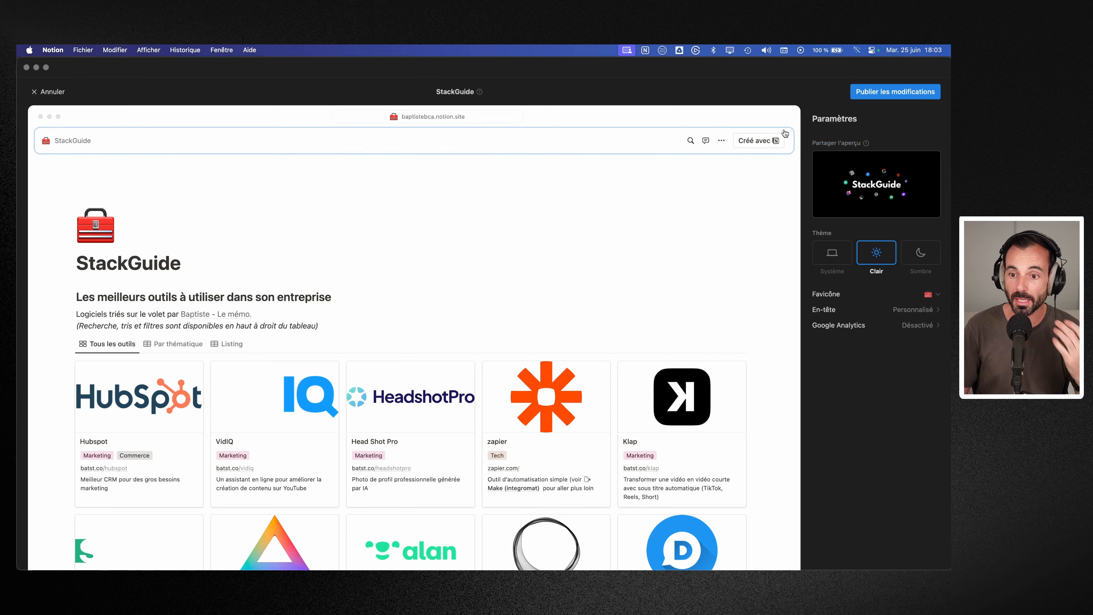
left_click(912, 296)
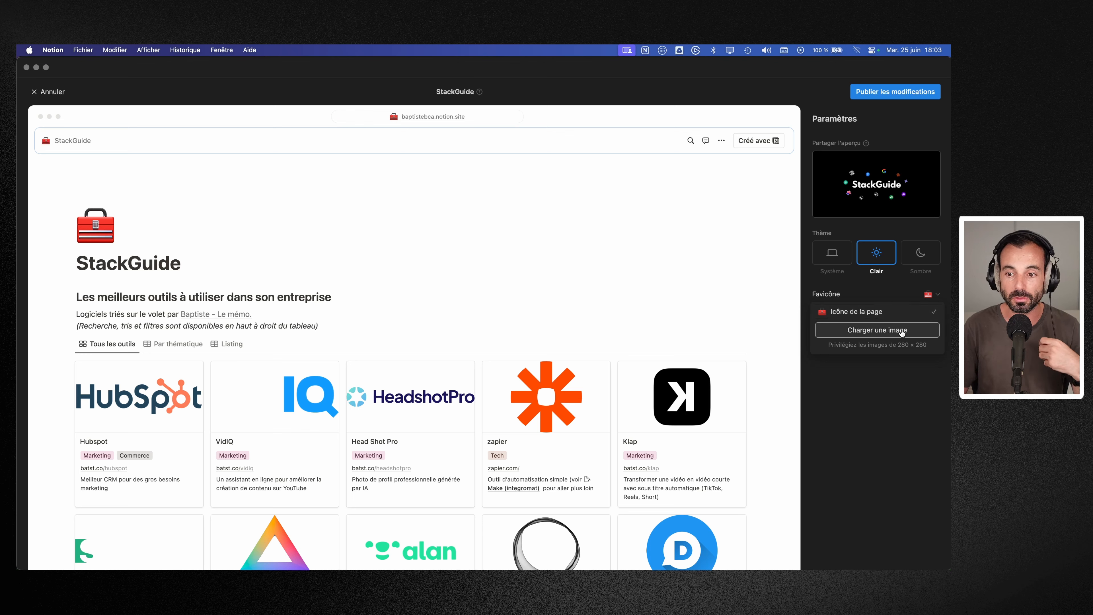
left_click(914, 295)
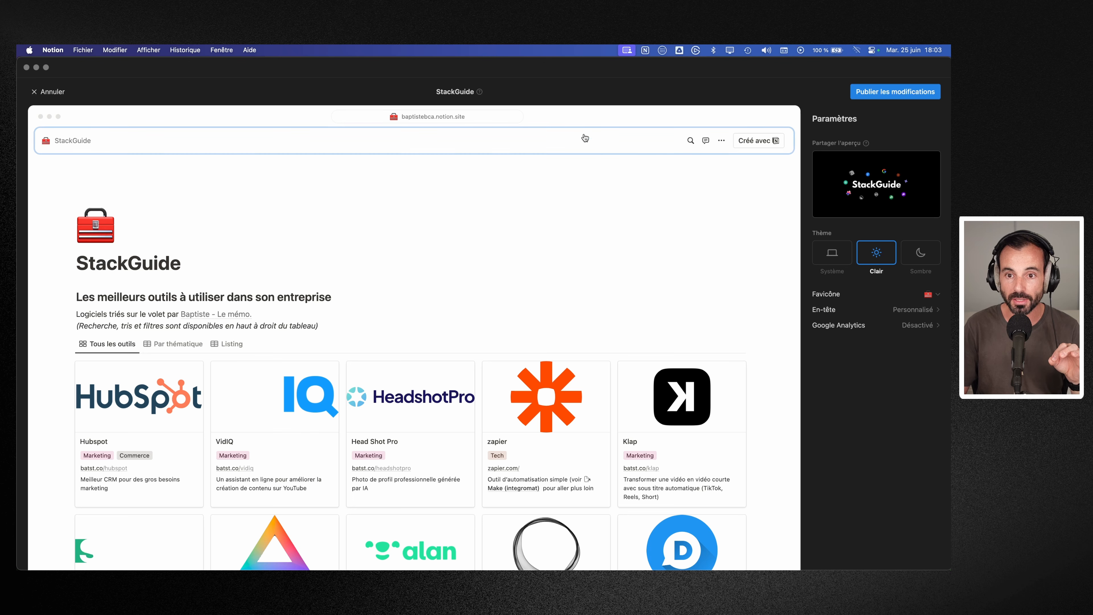
- Open the site's En-tête settings and turn Fil d'Ariane off and on again to preview the header
left_click(914, 309)
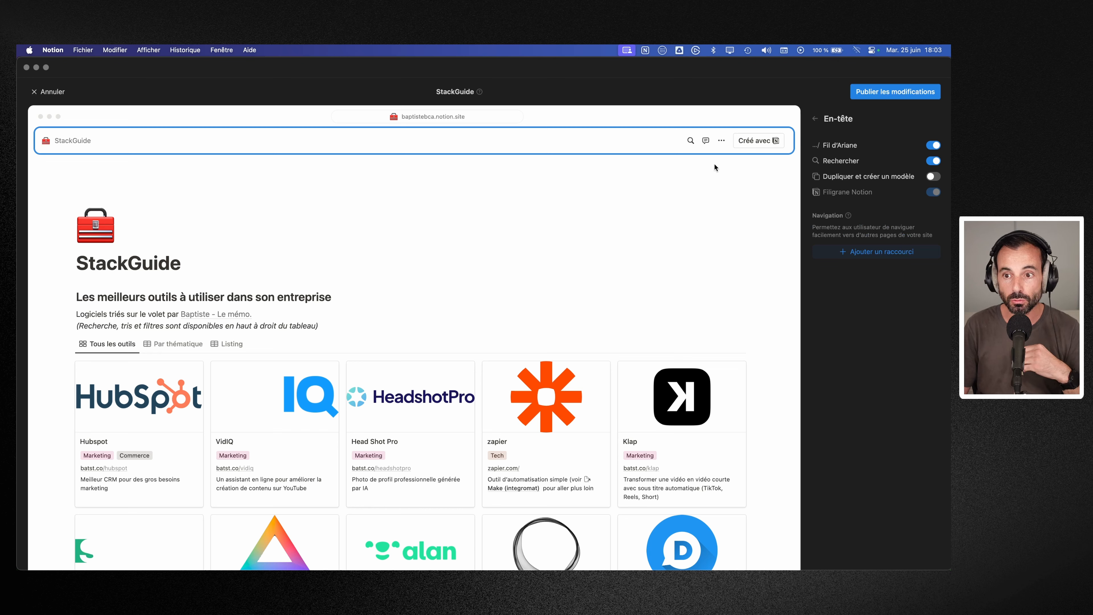
left_click(933, 145)
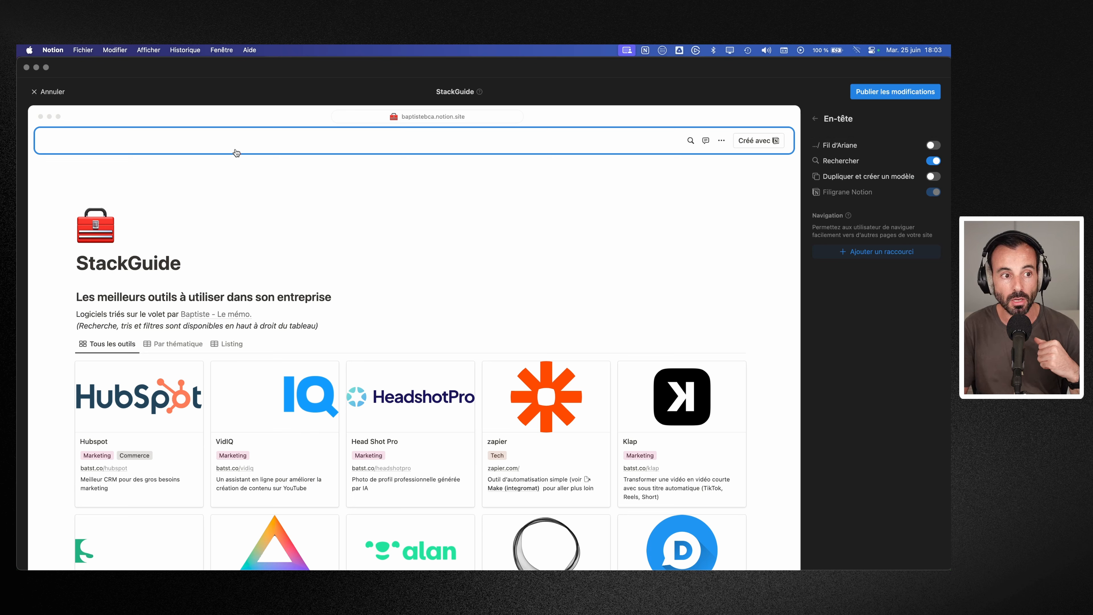
left_click(930, 147)
- Switch to Arc and open the Hubspot entry of the published site as a full page to examine its breadcrumb
key("super+Tab")
key("super+Tab")
key("super+Tab")
key("super+Tab")
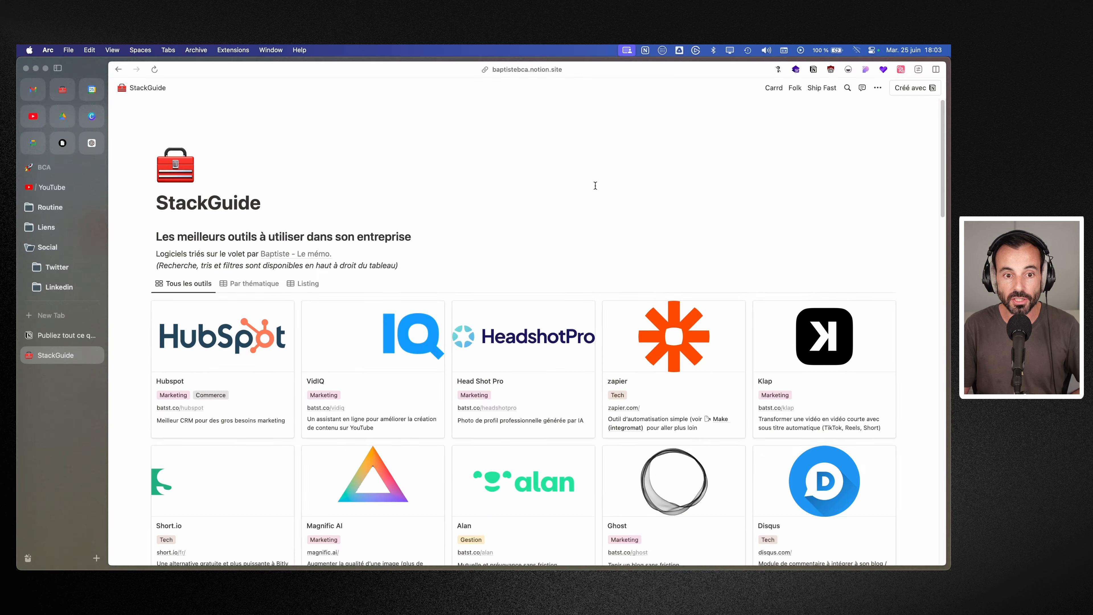
left_click(234, 372)
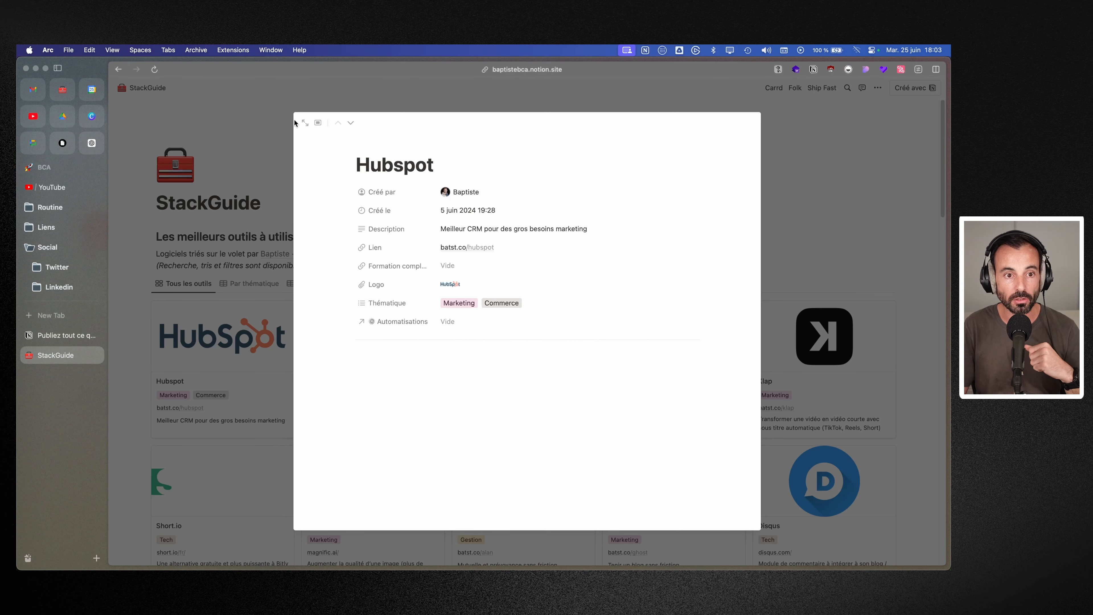
left_click(304, 124)
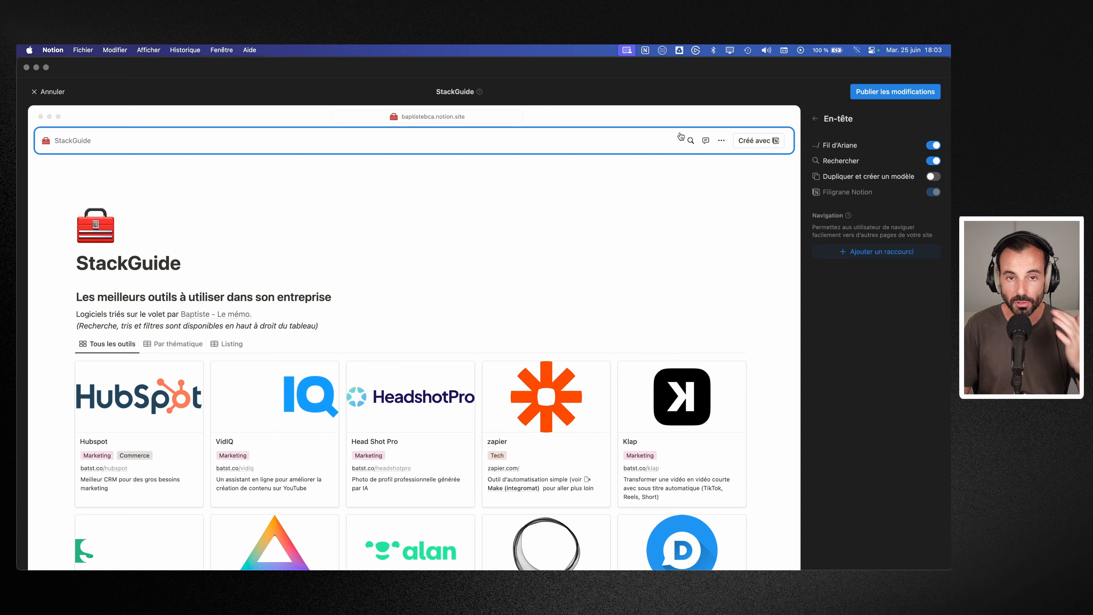
- In Notion's header settings, try the Rechercher and Dupliquer et créer un modèle options, restoring each one, and check Filigrane Notion
left_click(933, 161)
left_click(933, 161)
left_click(932, 177)
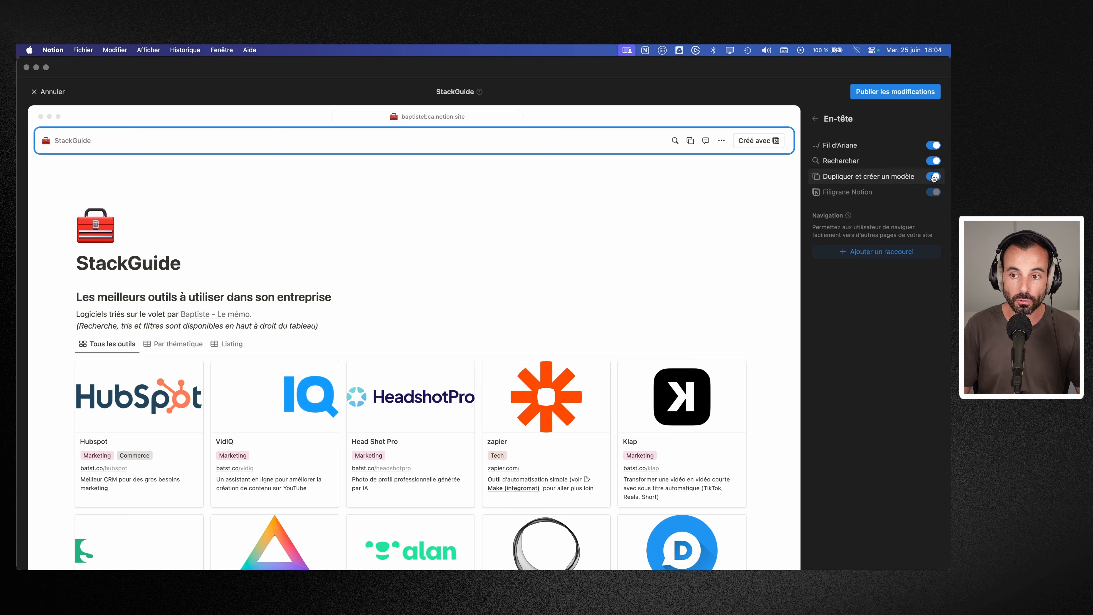
left_click(931, 176)
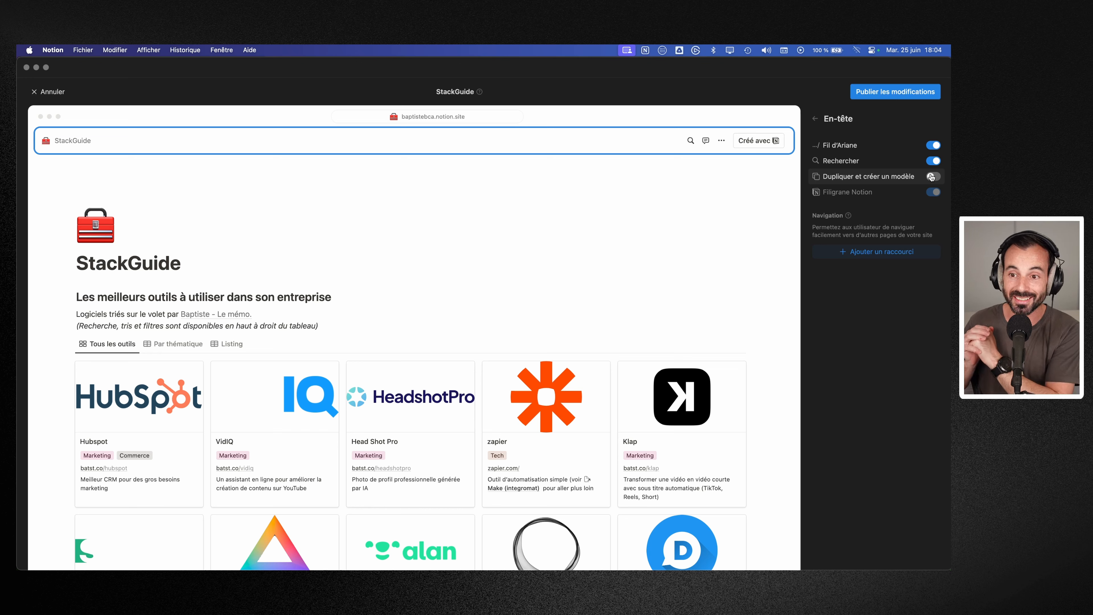
mouse_move(939, 200)
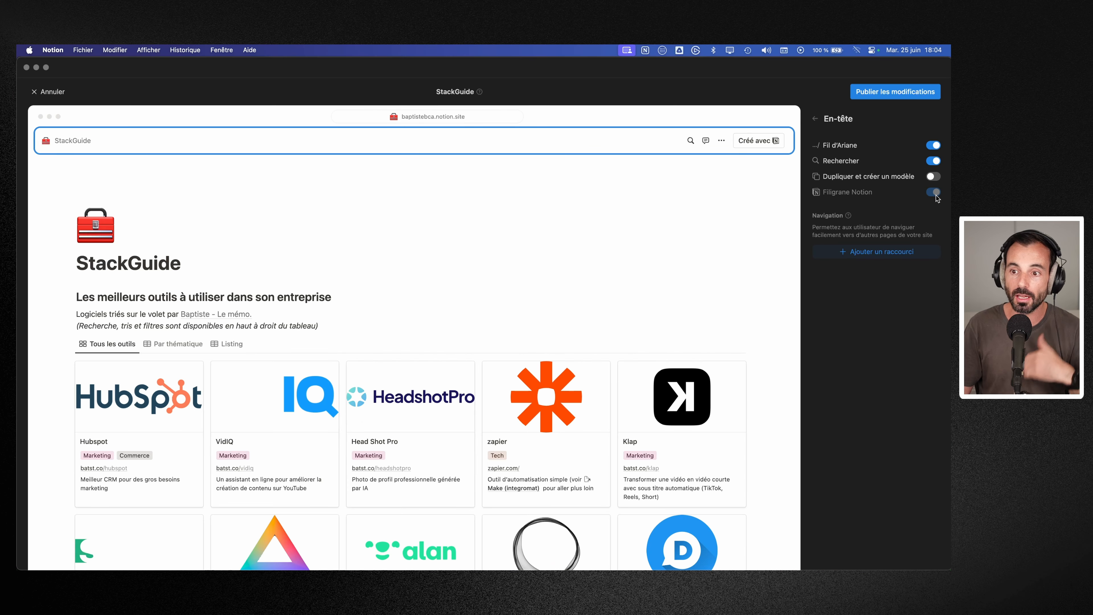
mouse_move(936, 196)
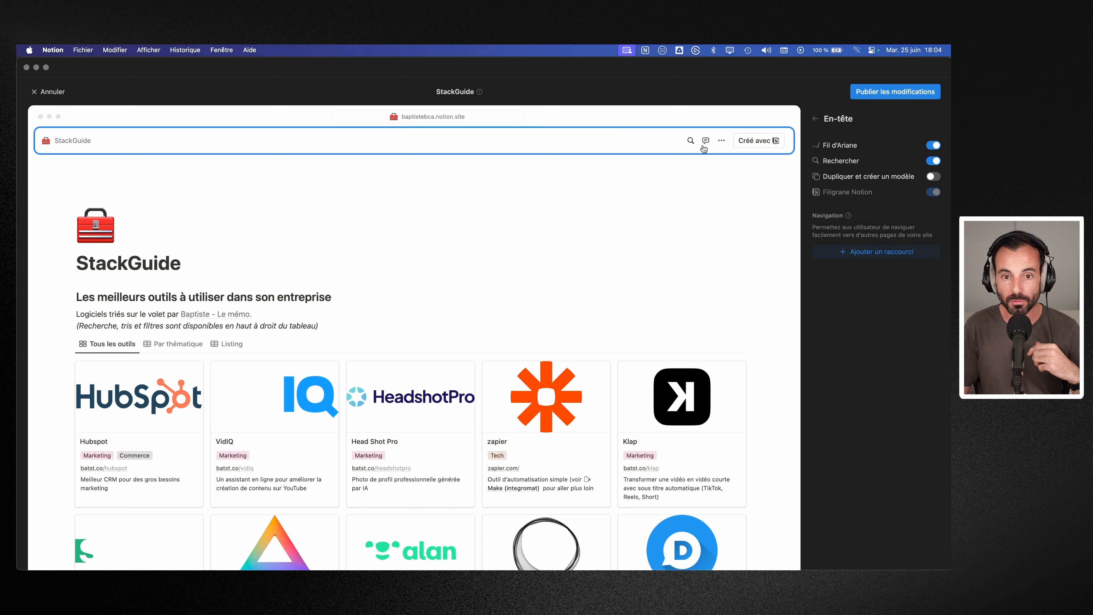
- Add Carrd, Folk and Substack as navigation shortcuts in the site header and publish the changes
left_click(867, 251)
left_click(850, 282)
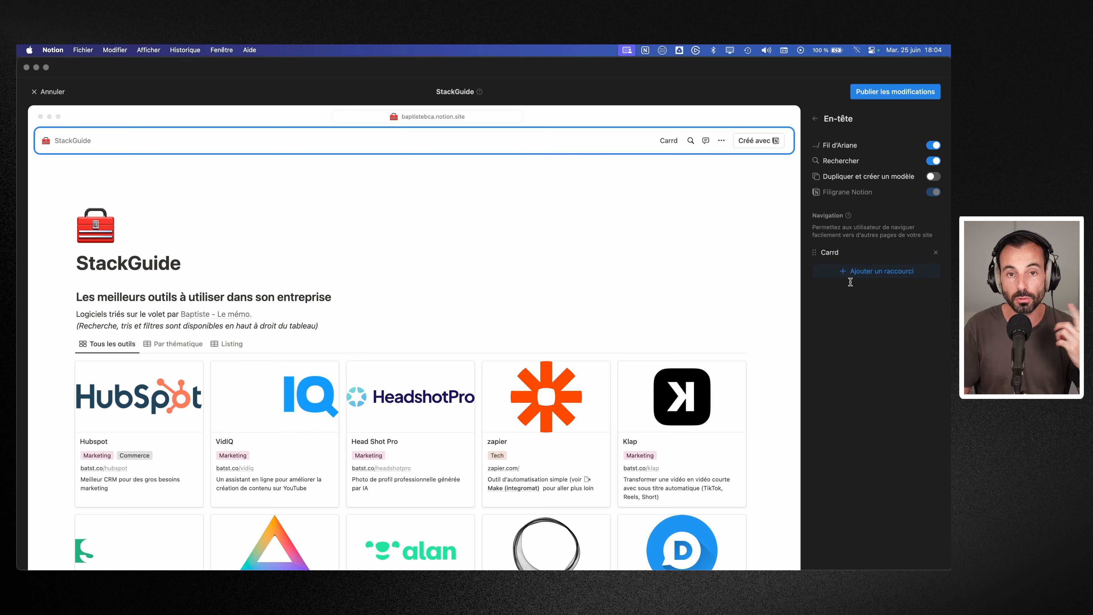
left_click(854, 272)
left_click(845, 317)
left_click(850, 288)
left_click(852, 332)
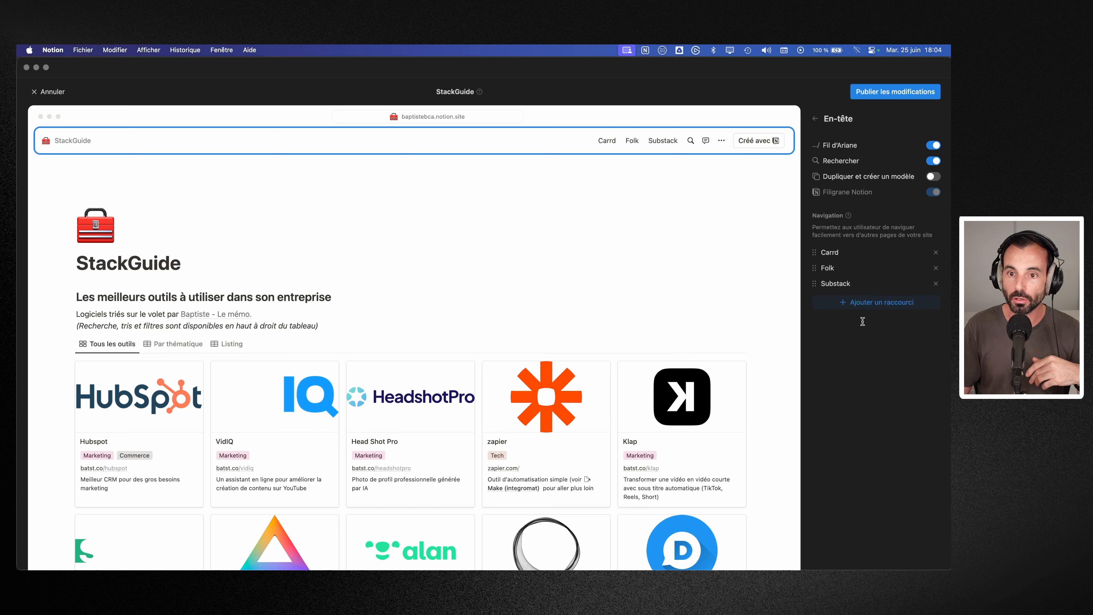
left_click(894, 91)
- Switch to Arc, return to the published StackGuide home page and reload it to check the header shortcuts
key("super+Tab")
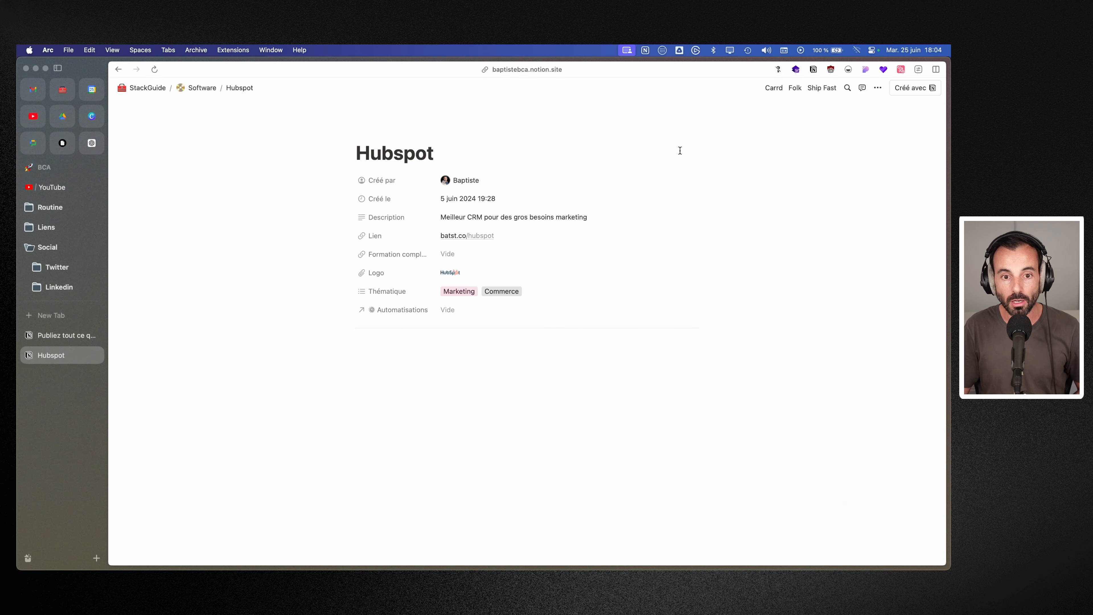
left_click(147, 88)
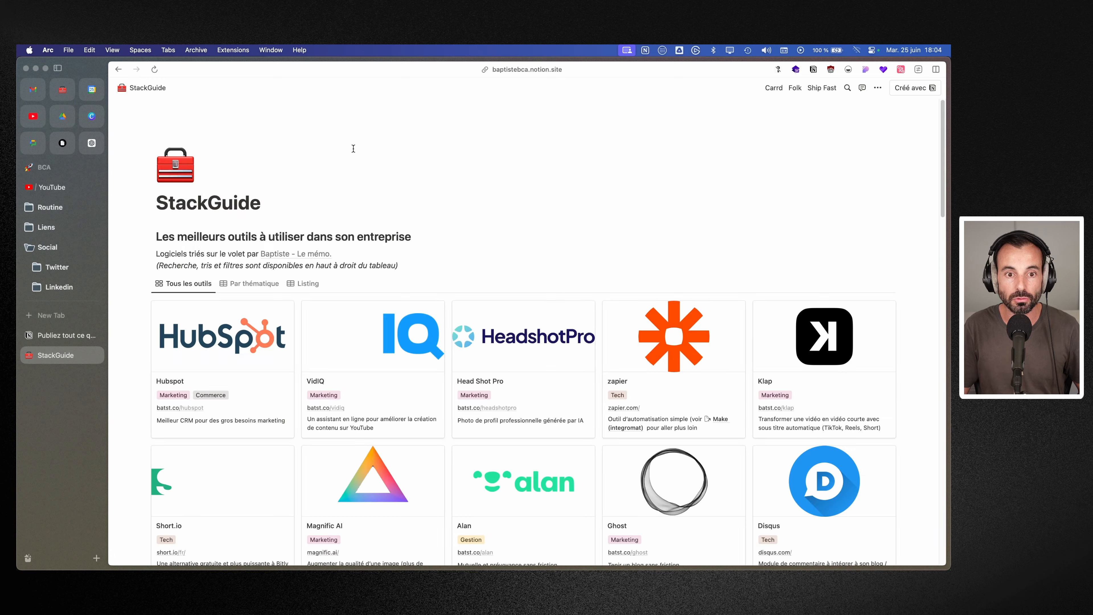
key("Return")
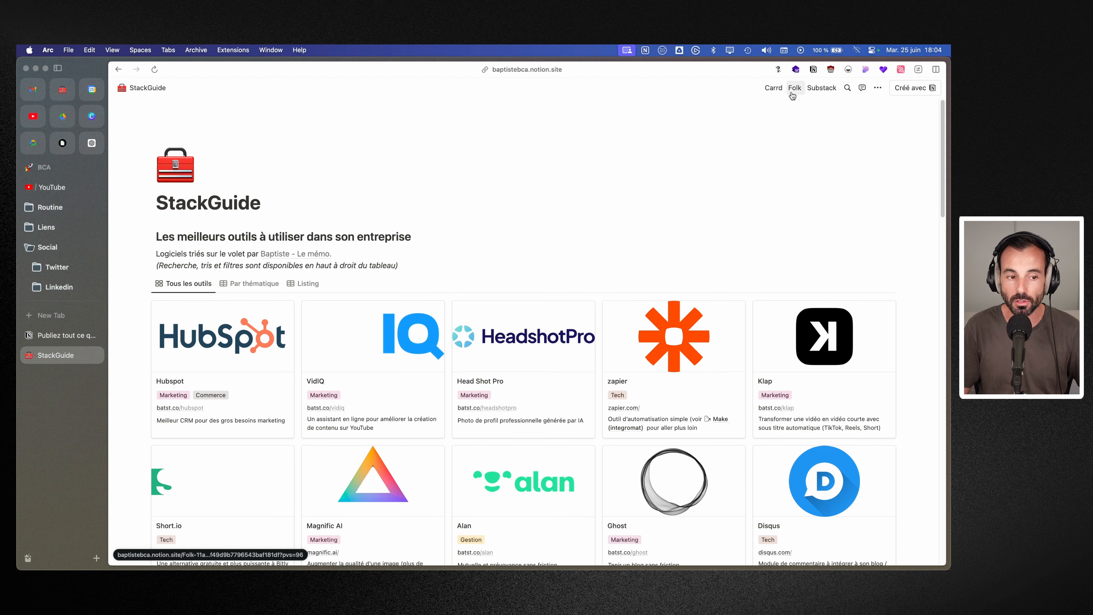
- Switch to Notion, remove the Carrd, Folk and Substack shortcuts from the site header and publish the changes
key("super+Tab")
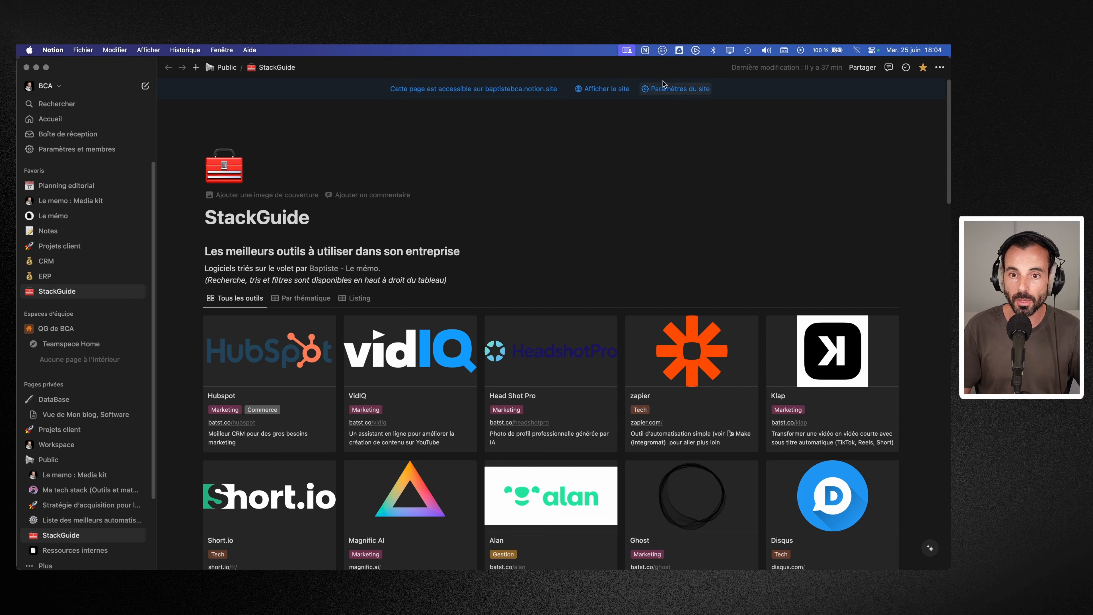
left_click(672, 88)
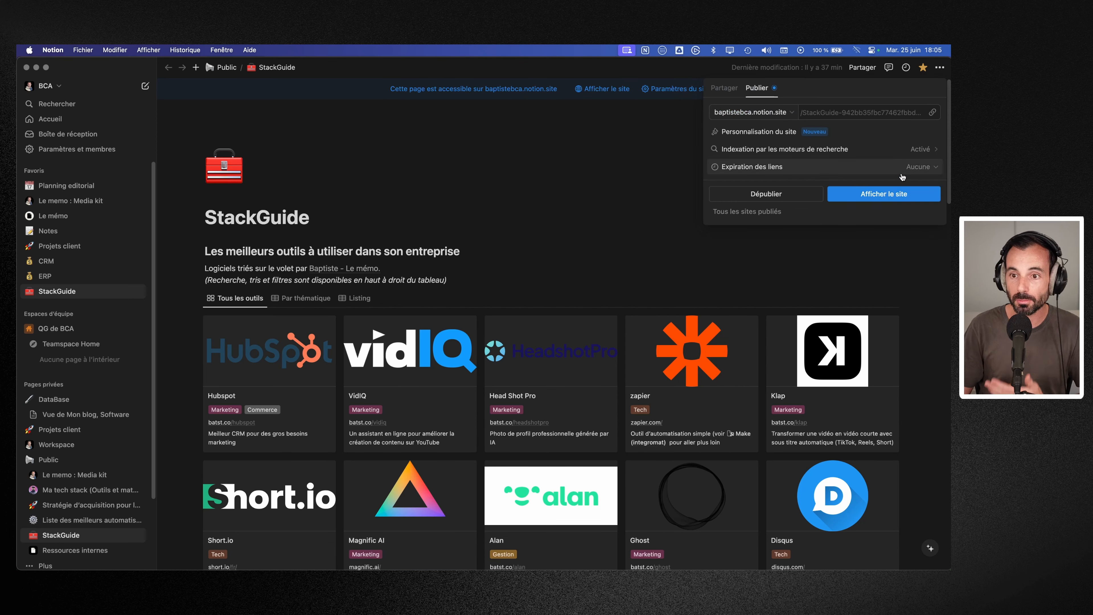
left_click(768, 137)
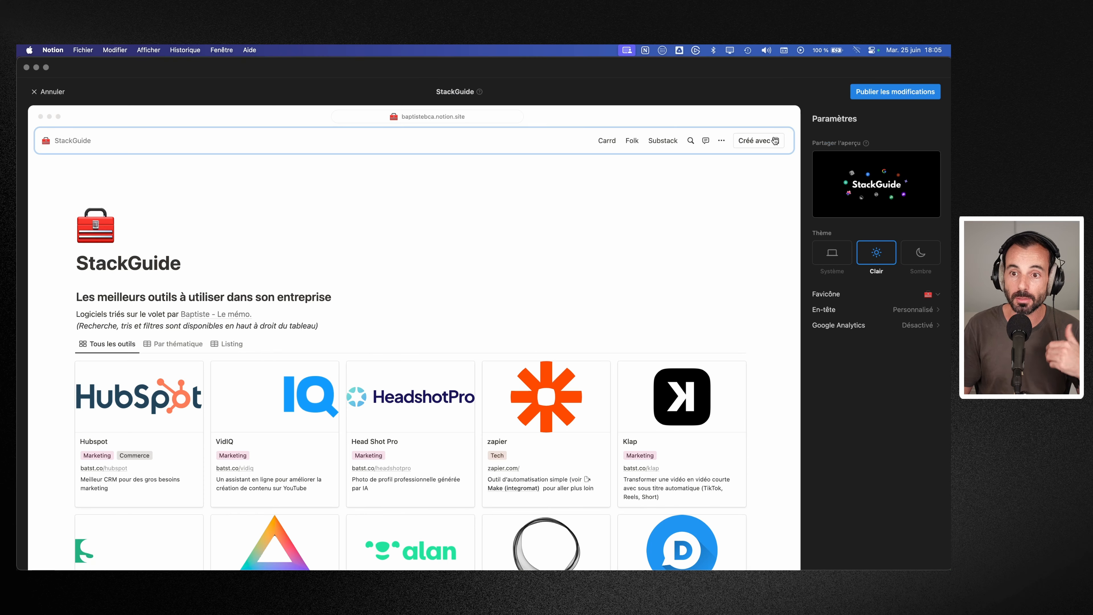
left_click(906, 318)
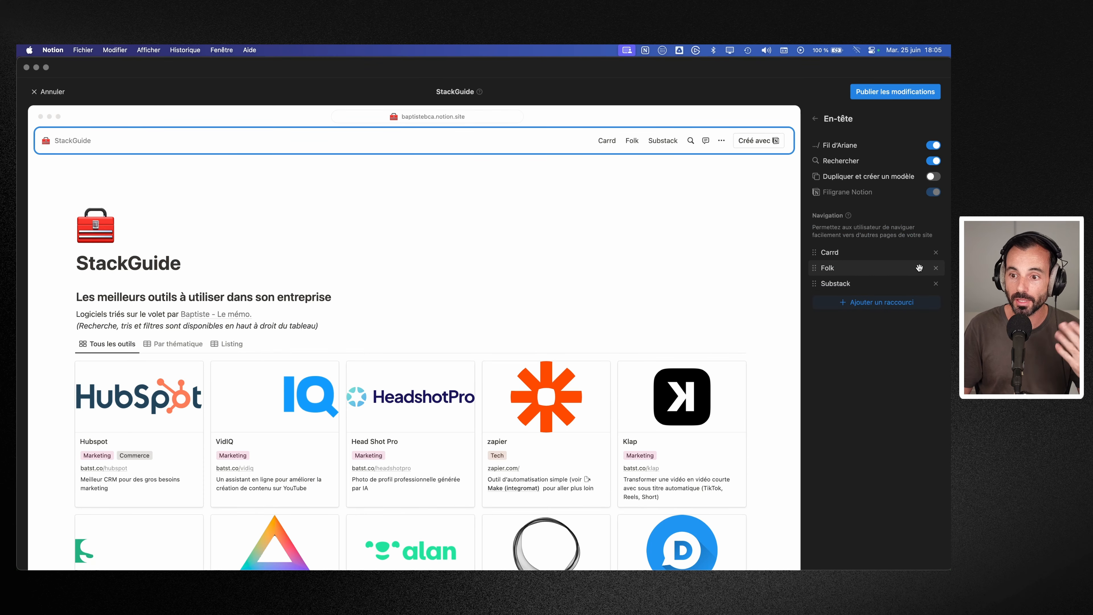
left_click(936, 253)
left_click(936, 253)
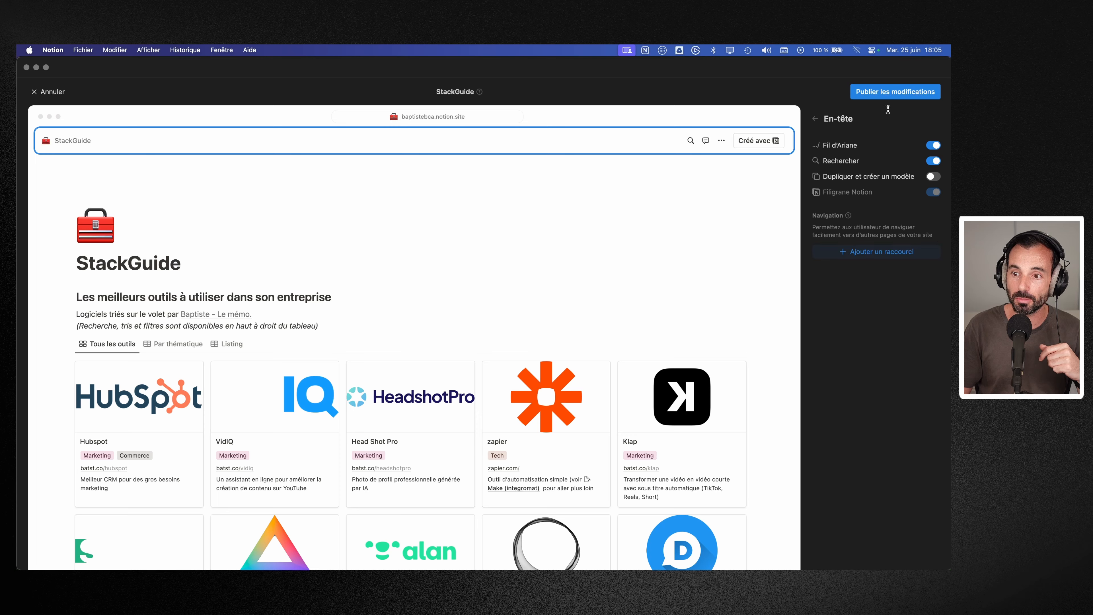
left_click(880, 92)
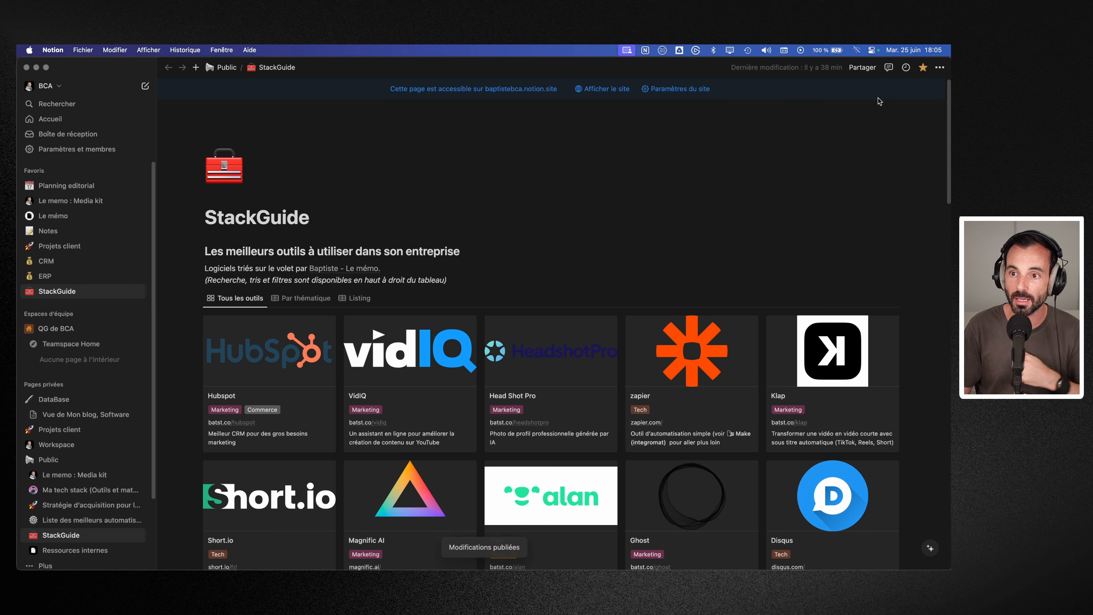
- Reopen the site customization, examine the Google Analytics measurement ID setting and return to the main parameters
left_click(686, 89)
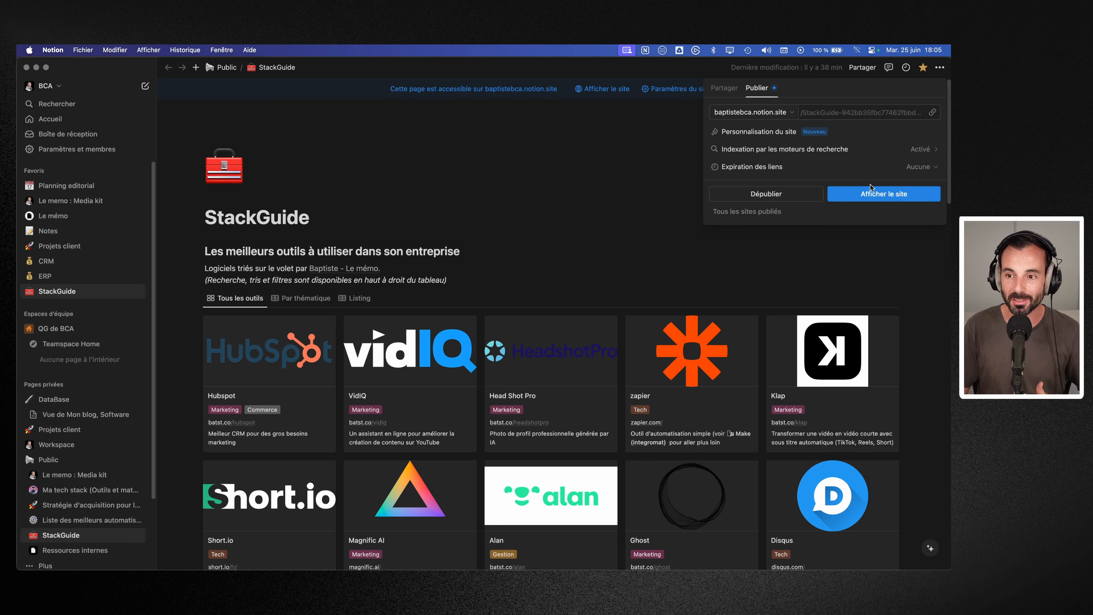
left_click(798, 134)
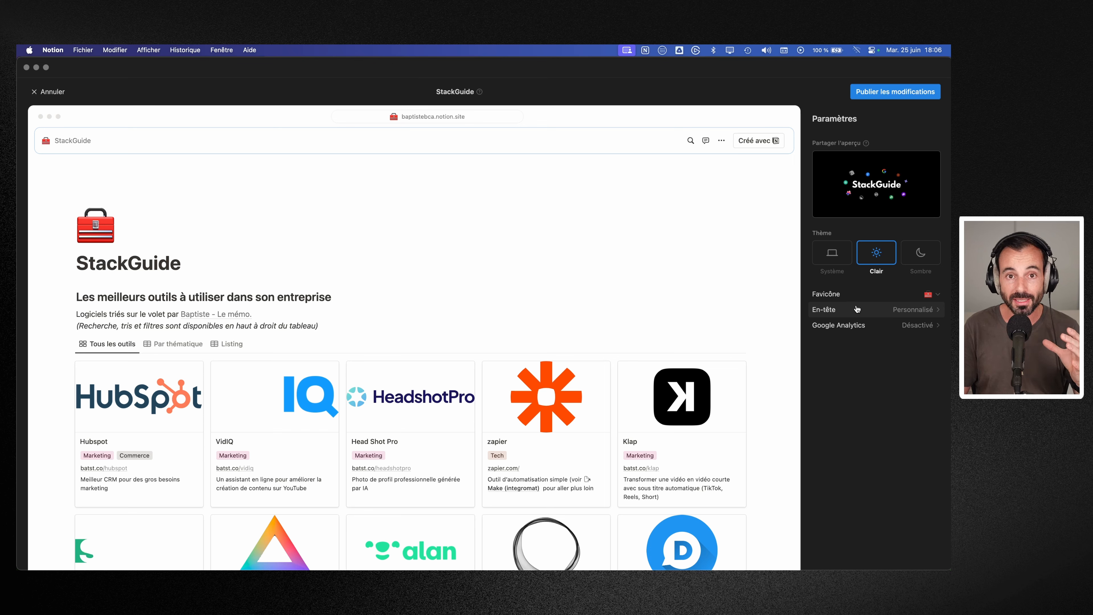
left_click(895, 327)
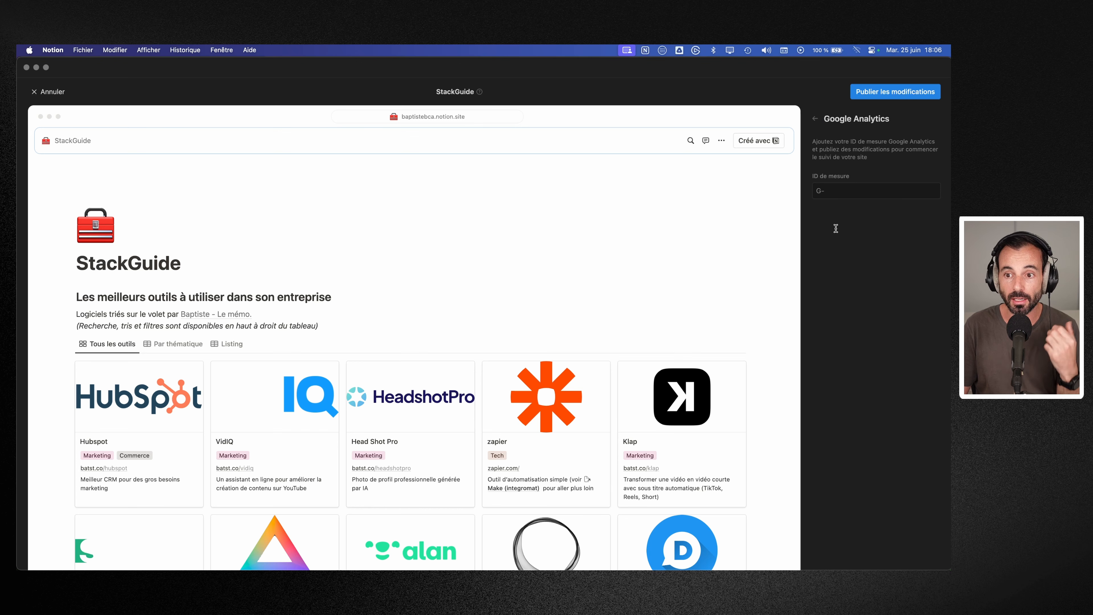
left_click(837, 191)
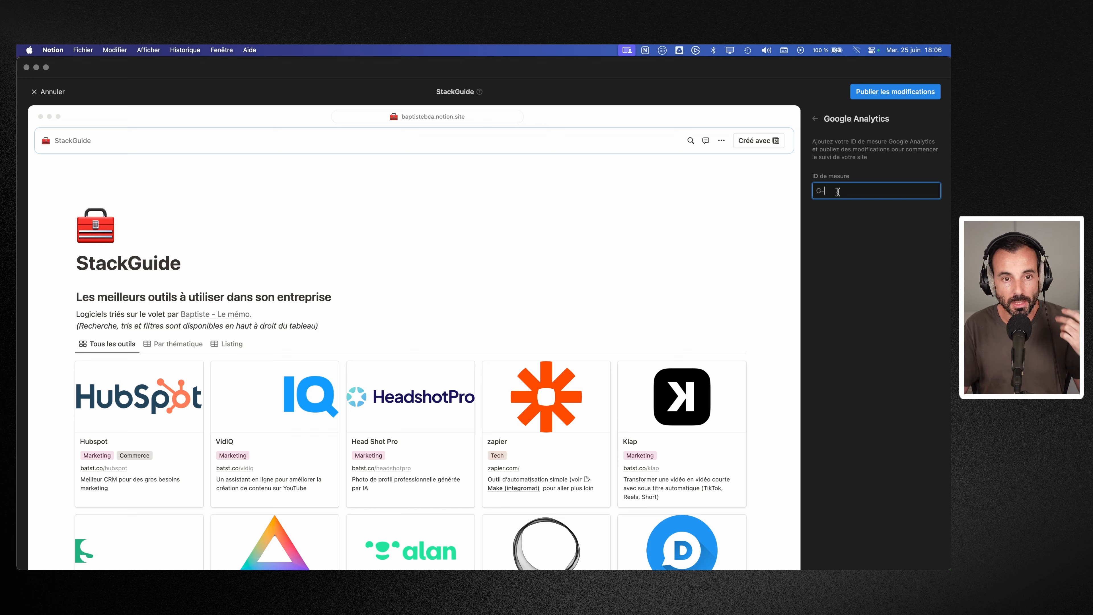
left_click(814, 124)
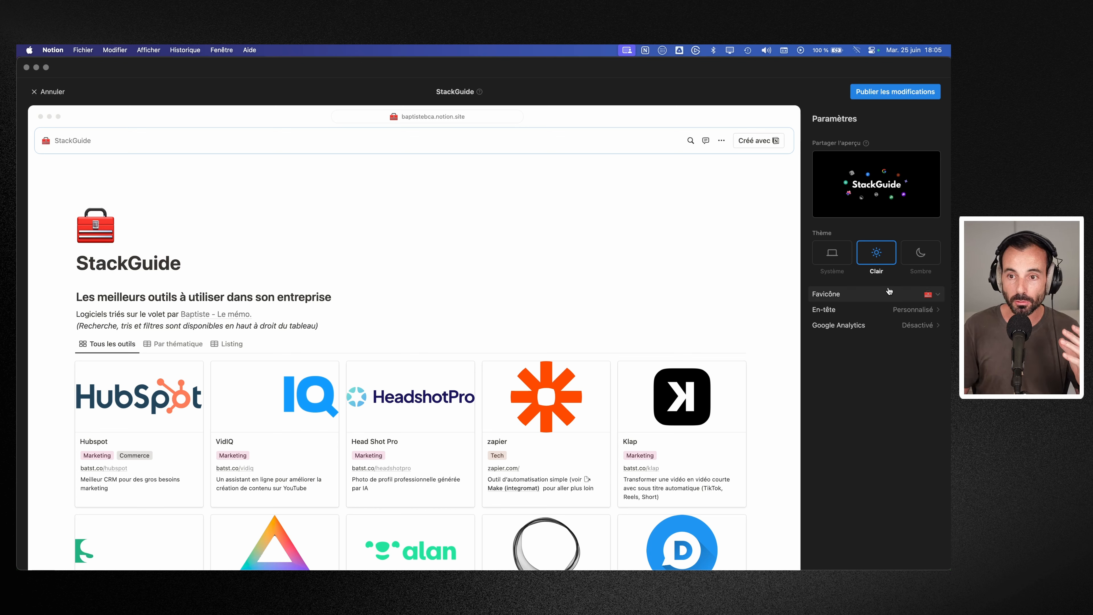
- Leave the site customization without publishing and open the StackGuide page's publishing settings
mouse_move(838, 152)
left_click(51, 91)
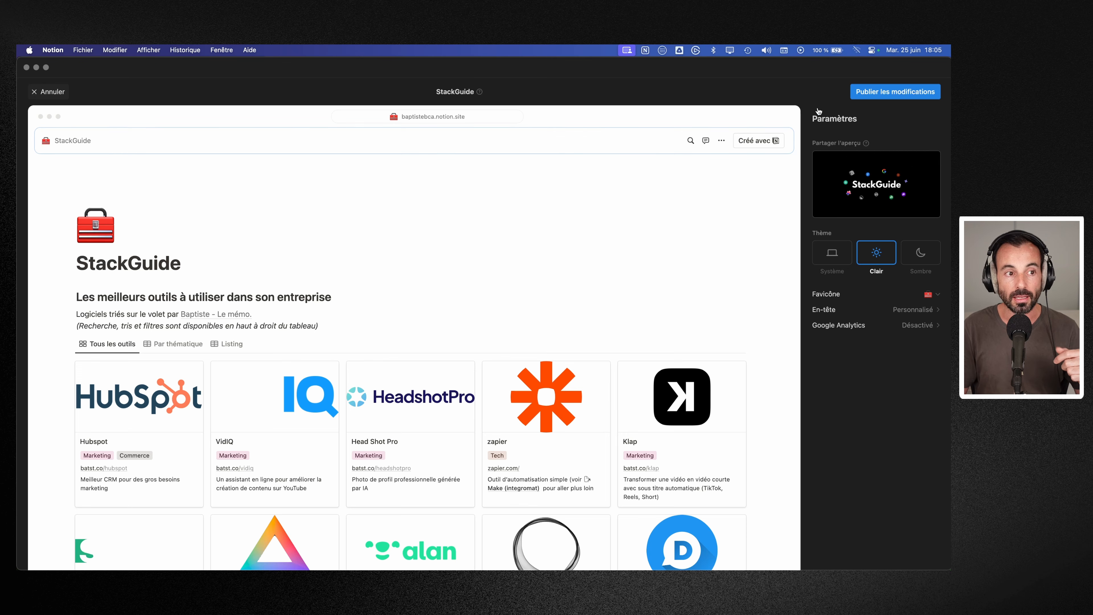
left_click(671, 89)
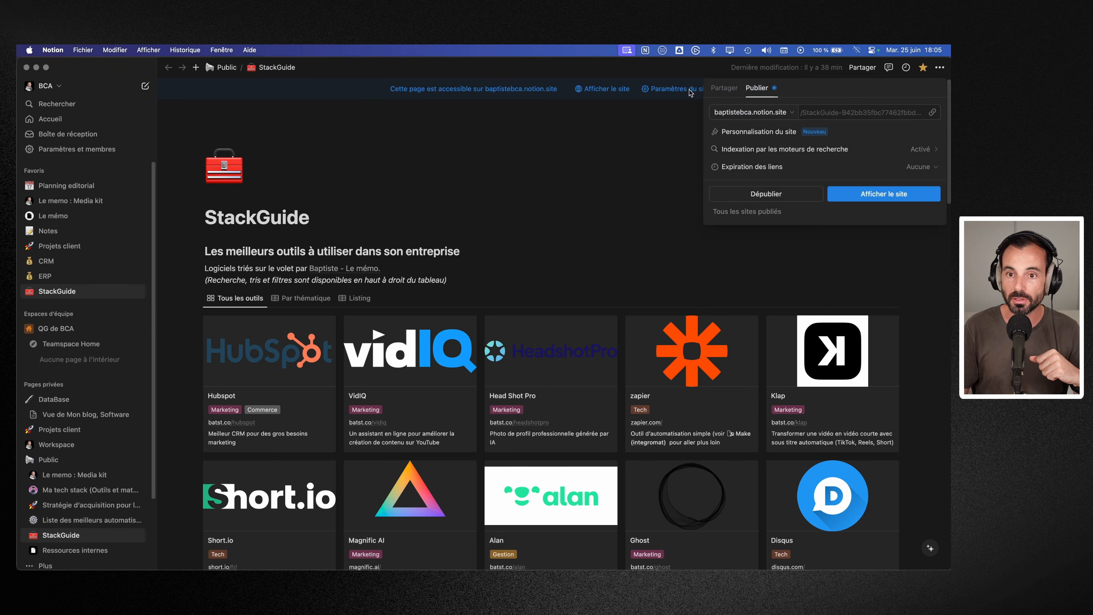
- Examine the search engine indexing settings, including the link title and description, and return to the publishing settings
left_click(842, 150)
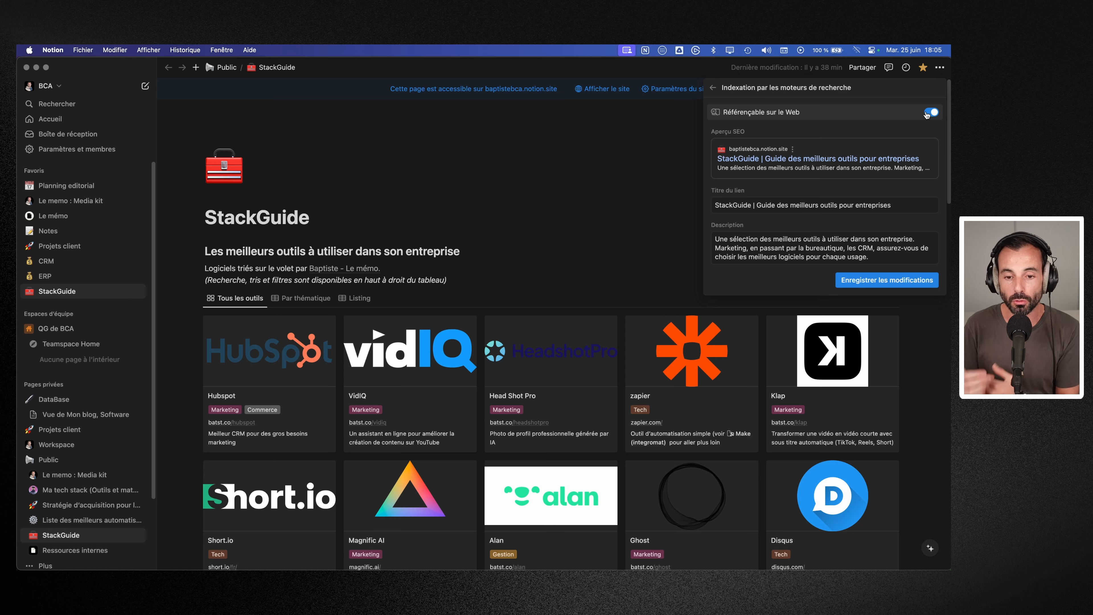
left_click(717, 205)
left_click_drag(717, 205, 915, 203)
left_click_drag(881, 256, 726, 226)
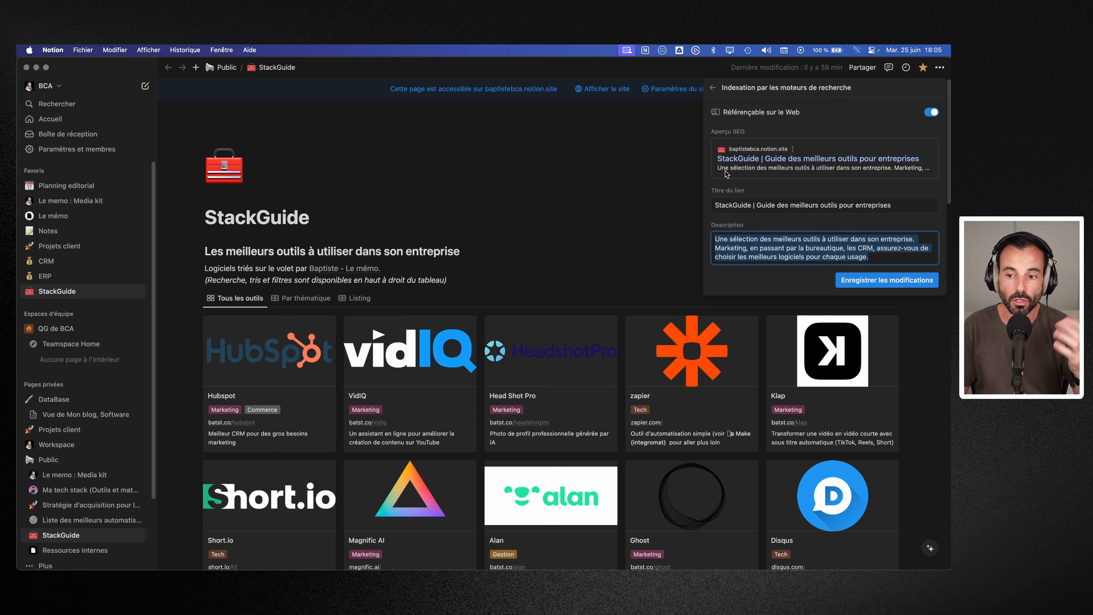
left_click(712, 88)
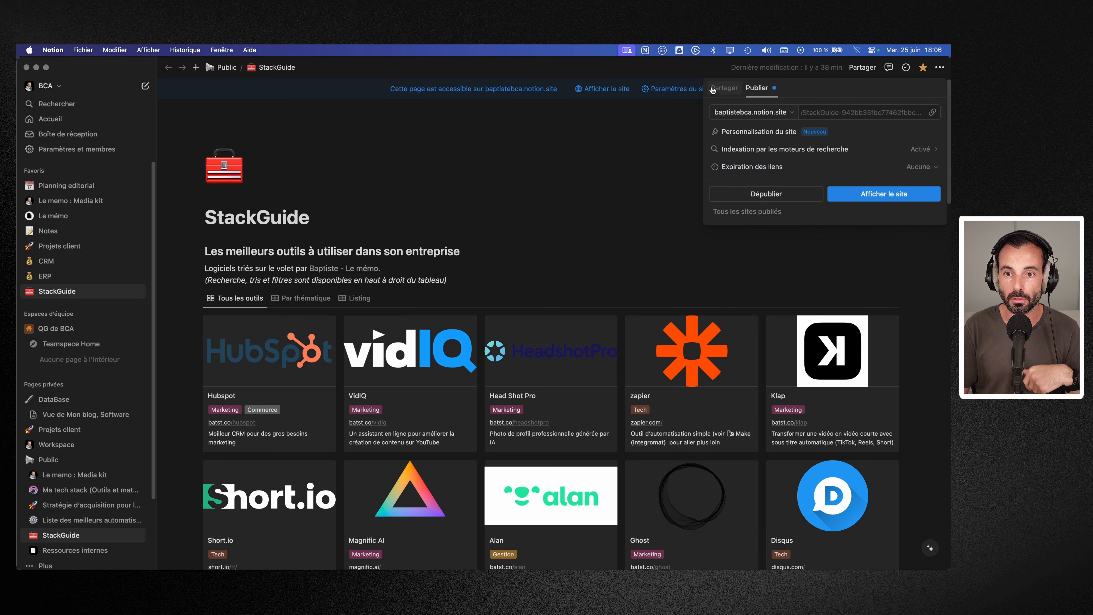
- Review the link expiration options without choosing one and leave the publishing settings
left_click(886, 168)
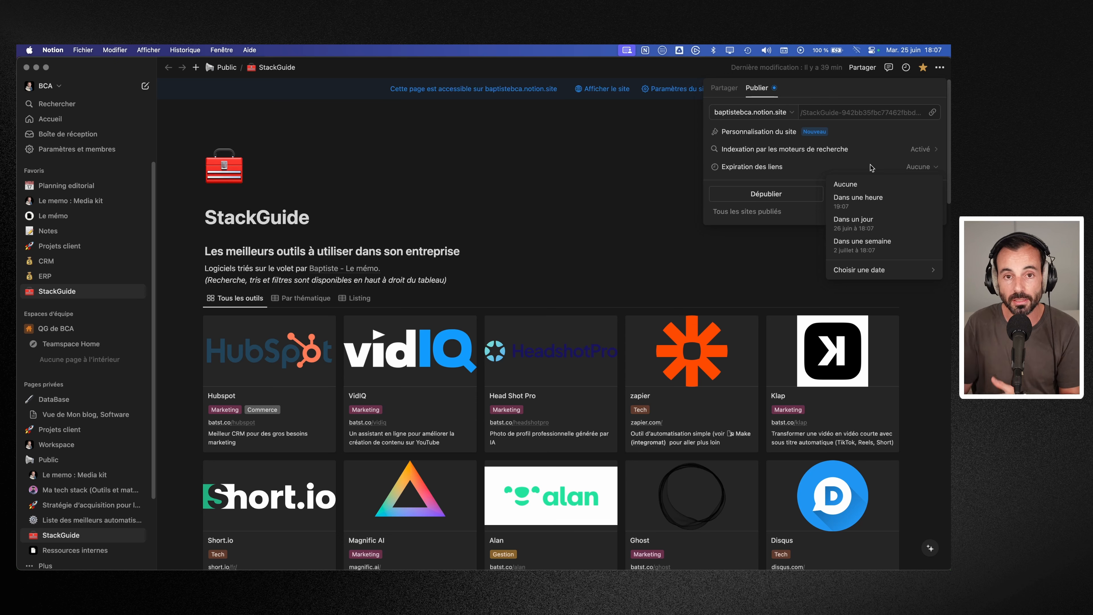
left_click(871, 168)
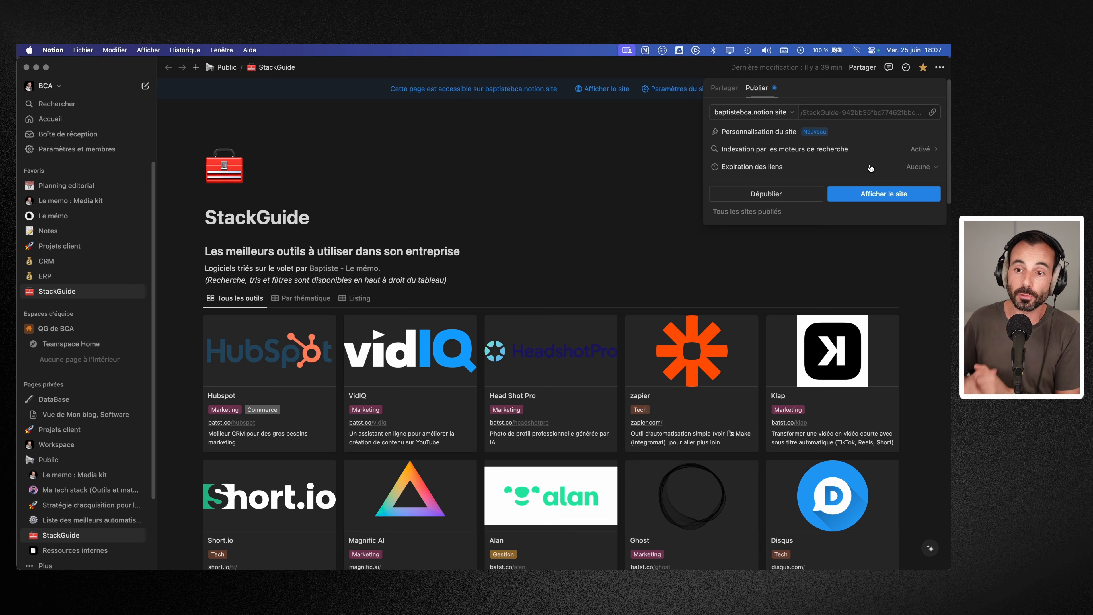
left_click(731, 244)
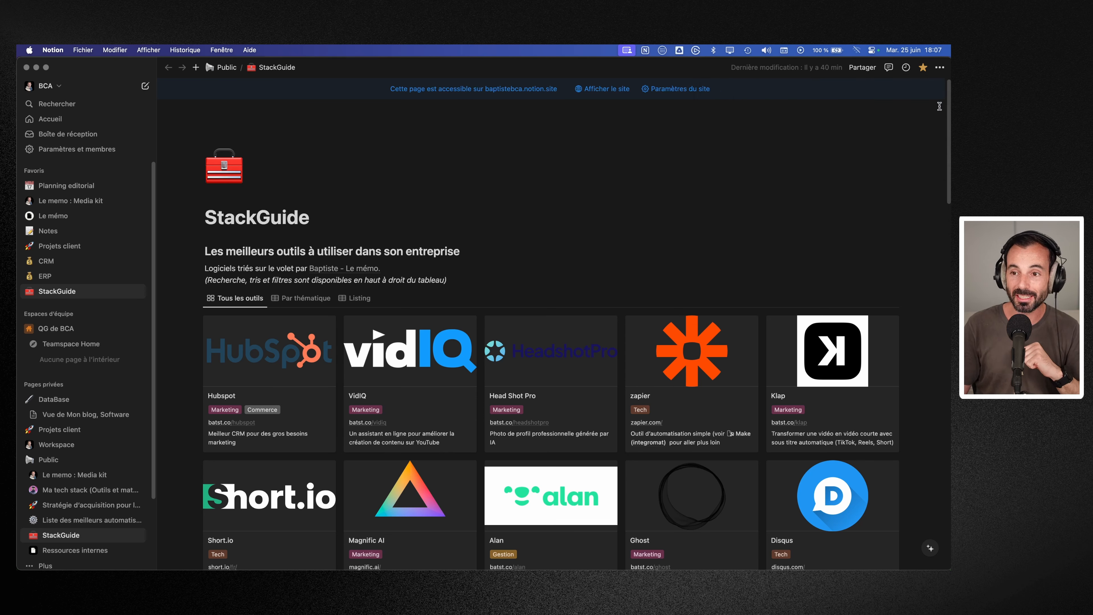
- Open the StackGuide page's analytics to examine its views
left_click(938, 68)
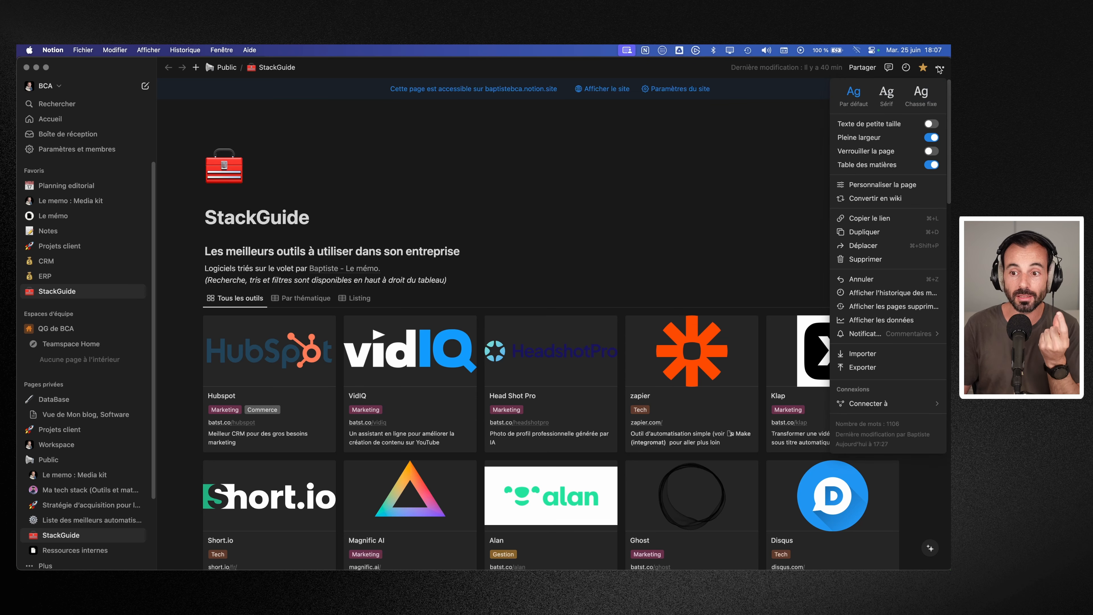
left_click(939, 70)
left_click(939, 72)
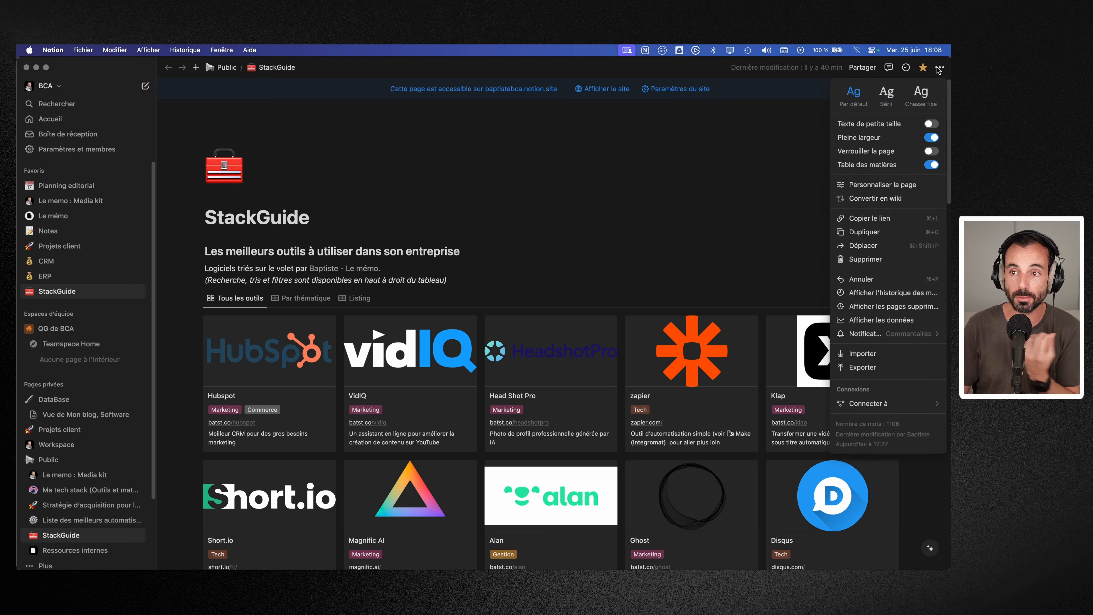
left_click(856, 320)
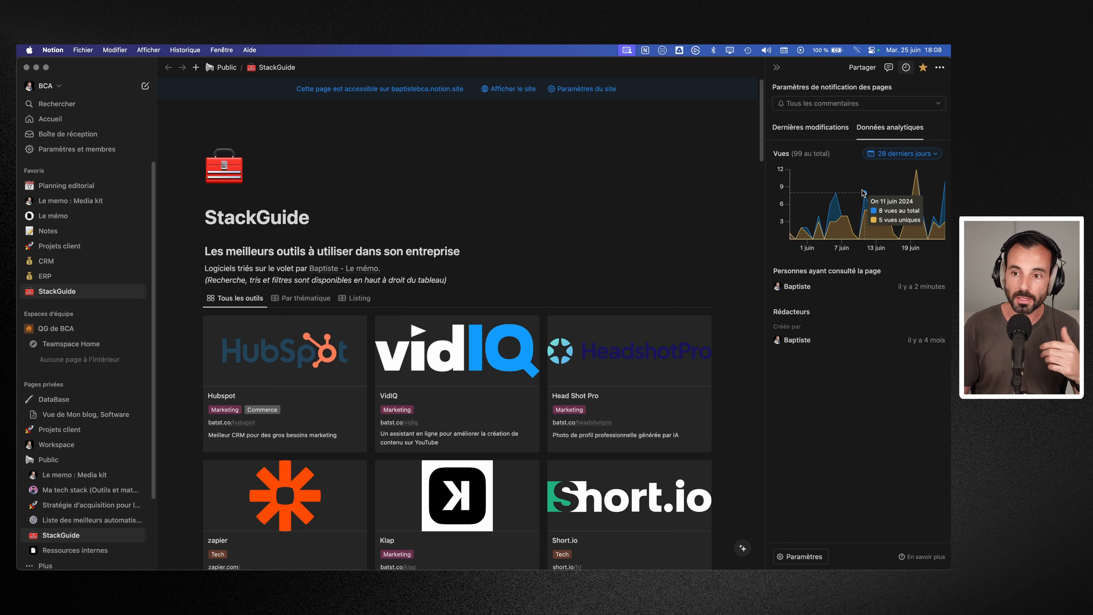
- Compare the page's view chart over the last 90 days and all time, then return it to the last 28 days
left_click(891, 153)
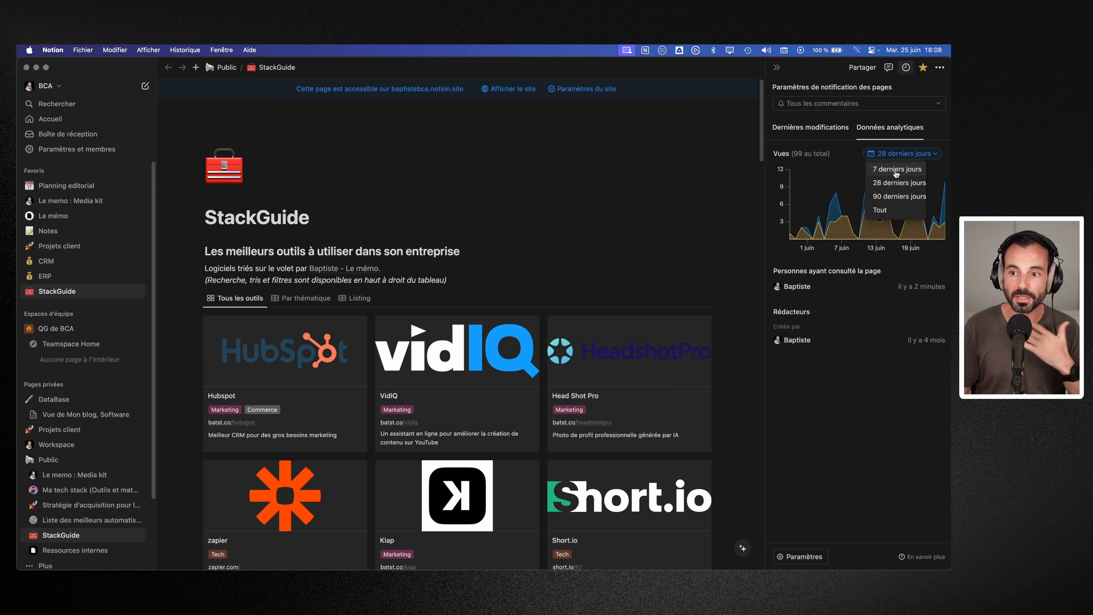
left_click(892, 199)
left_click(897, 154)
left_click(881, 210)
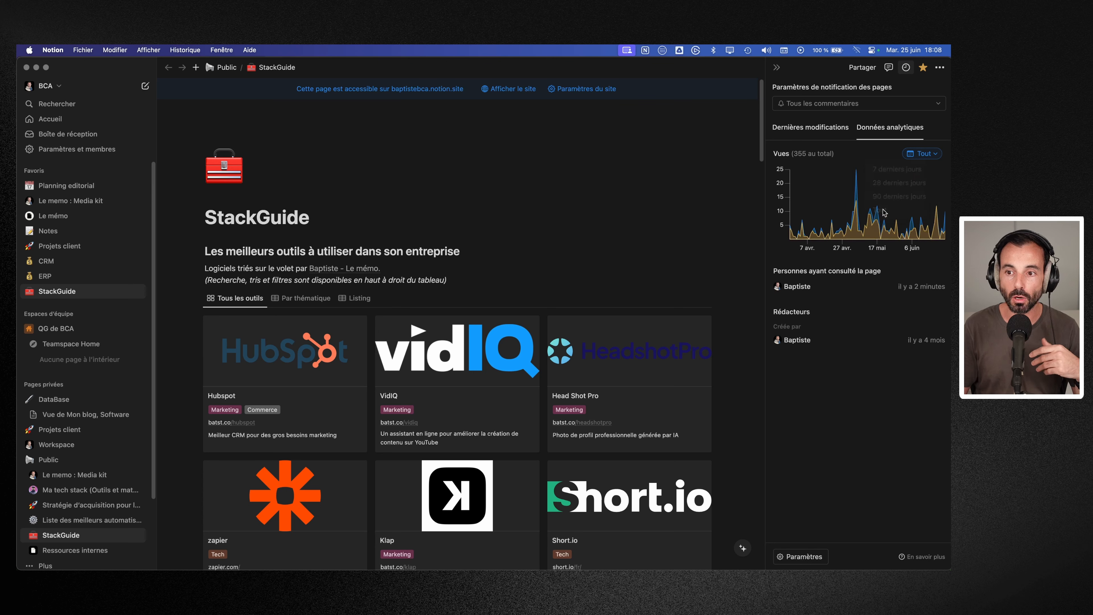
left_click(910, 155)
left_click(903, 183)
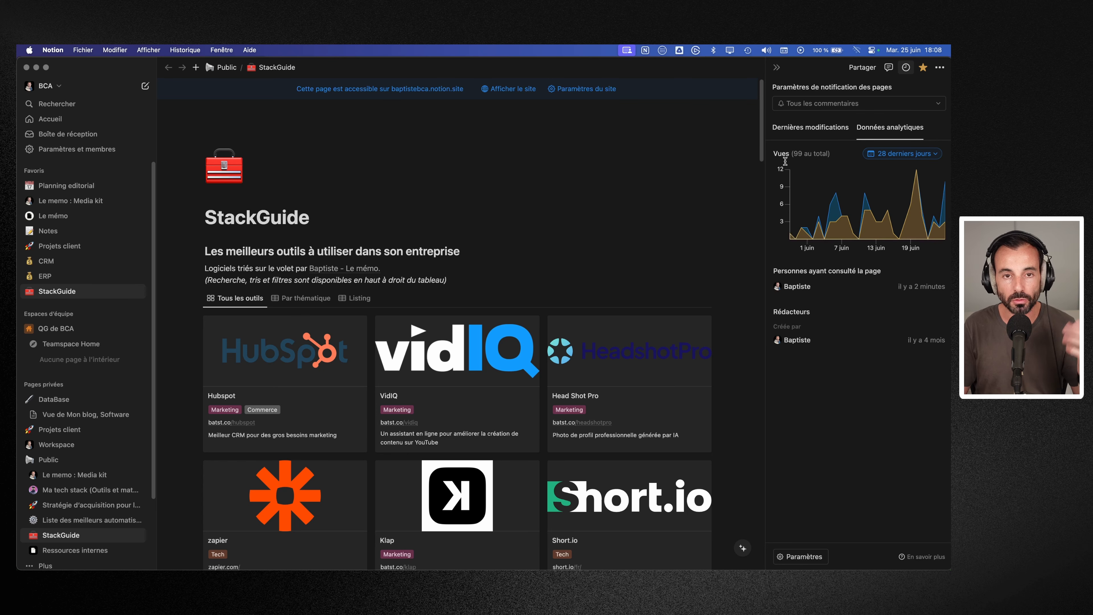